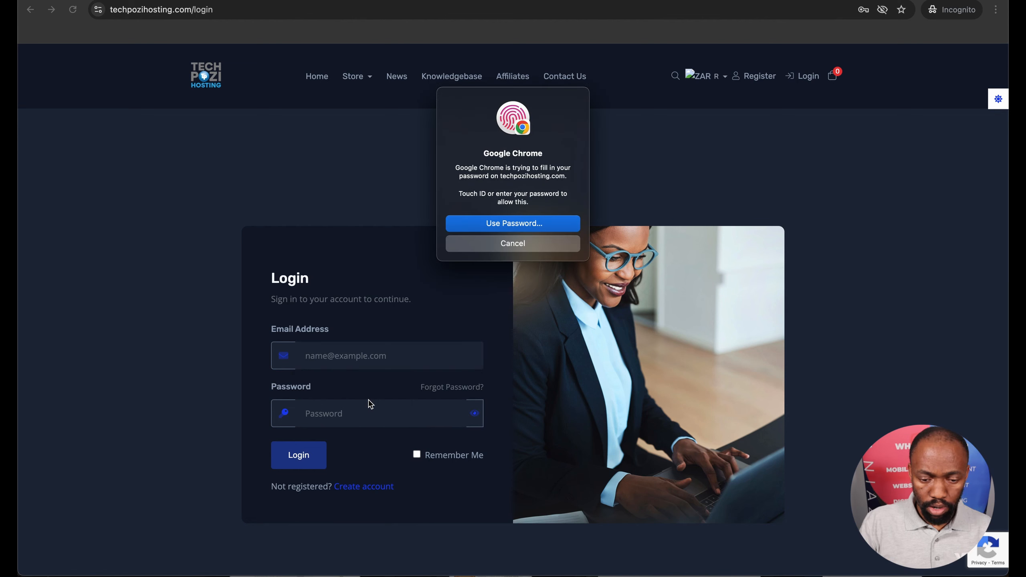
Log in to the hosting client area and open cPanel for the ydxtraining.co.za hosting service
{"action": "left_click", "coordinate": [301, 455]}
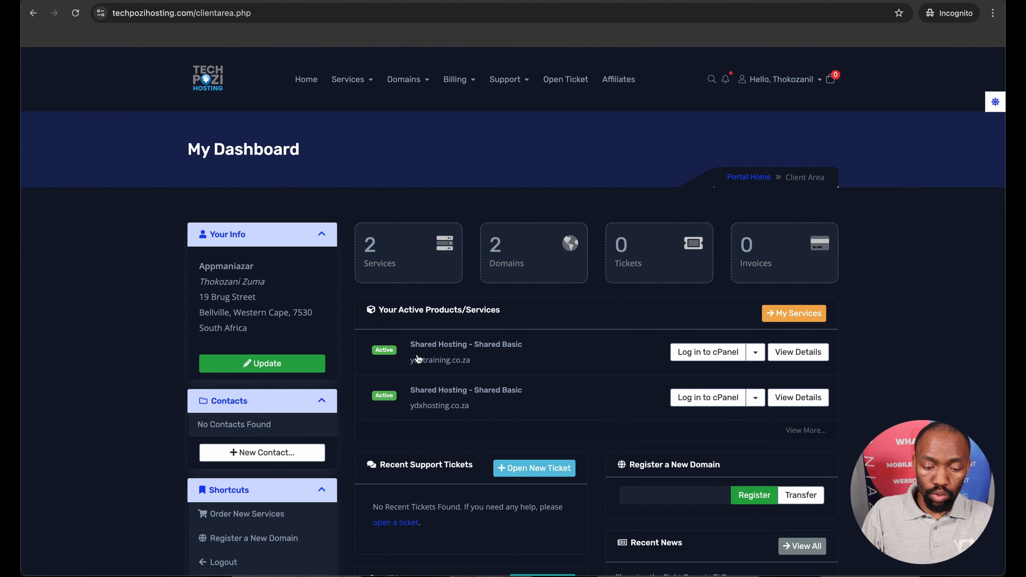
{"action": "left_click", "coordinate": [698, 352]}
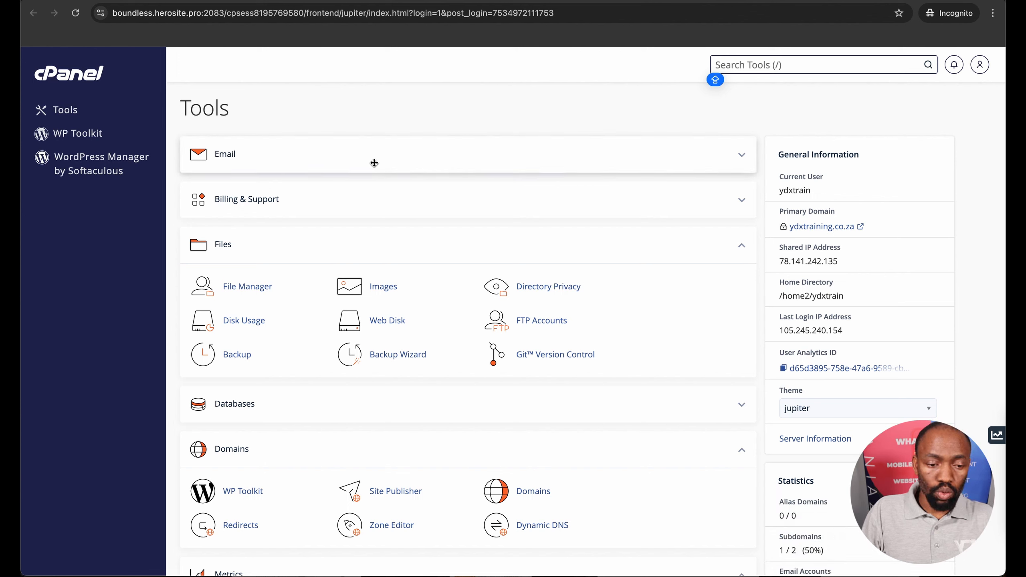
Open the Softaculous Apps Installer from the cPanel tools and start a WordPress installation
{"action": "scroll", "coordinate": [374, 163], "scroll_direction": "down", "scroll_amount": 1}
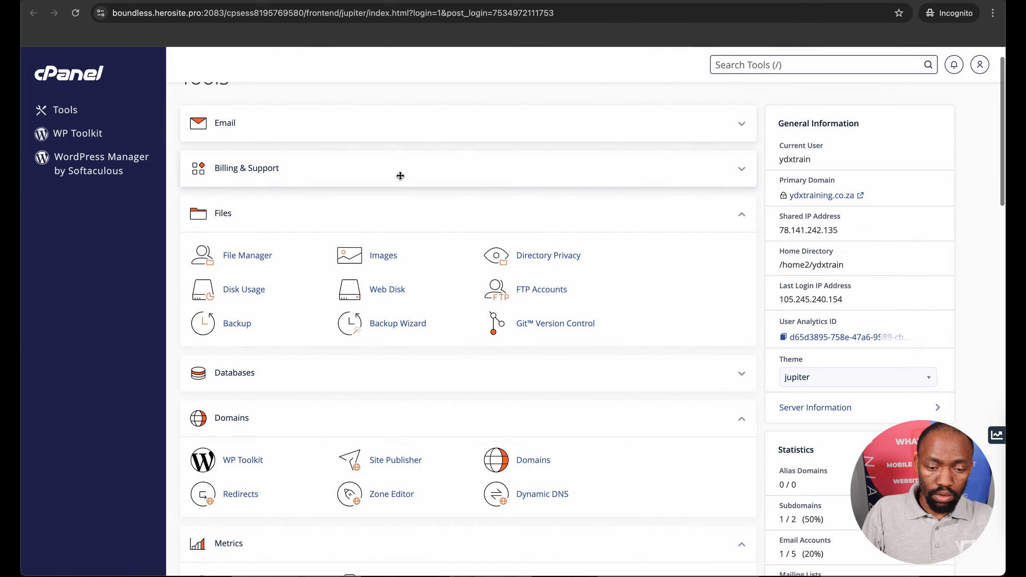
{"action": "left_click", "coordinate": [740, 218]}
{"action": "scroll", "coordinate": [716, 260], "scroll_direction": "down", "scroll_amount": 3}
{"action": "scroll", "coordinate": [727, 404], "scroll_direction": "down", "scroll_amount": 13}
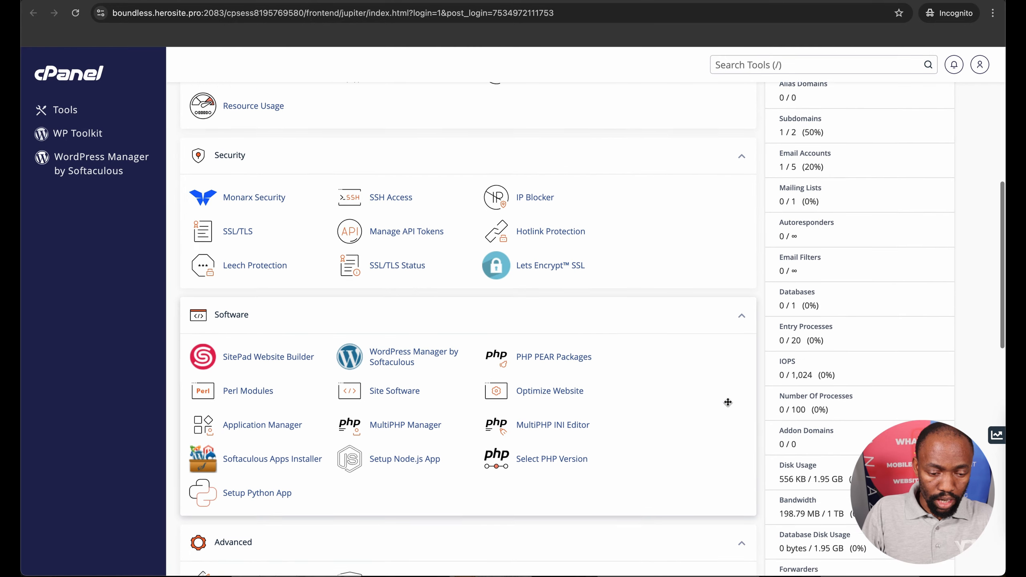
{"action": "left_click", "coordinate": [741, 140]}
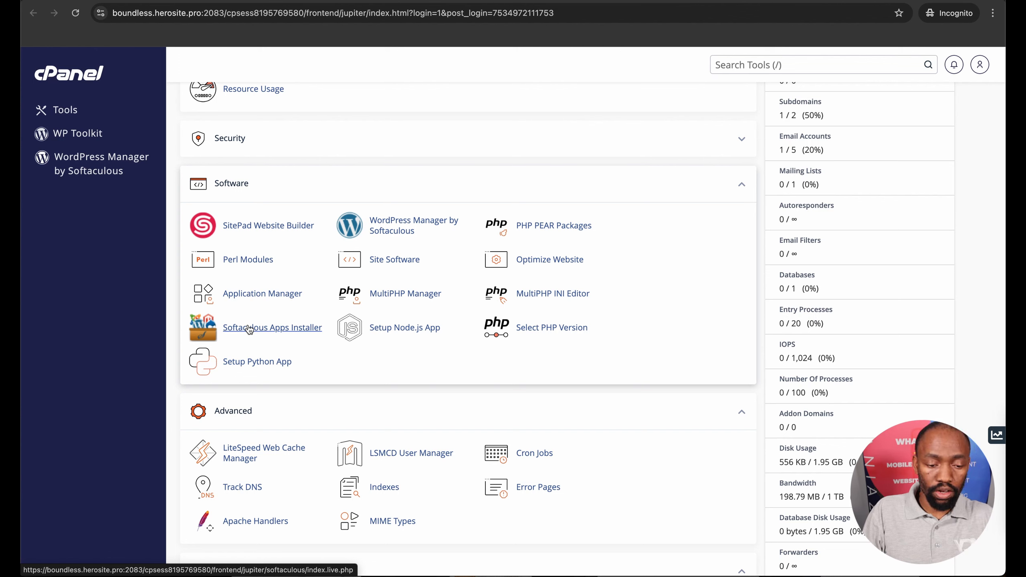
{"action": "left_click", "coordinate": [250, 329]}
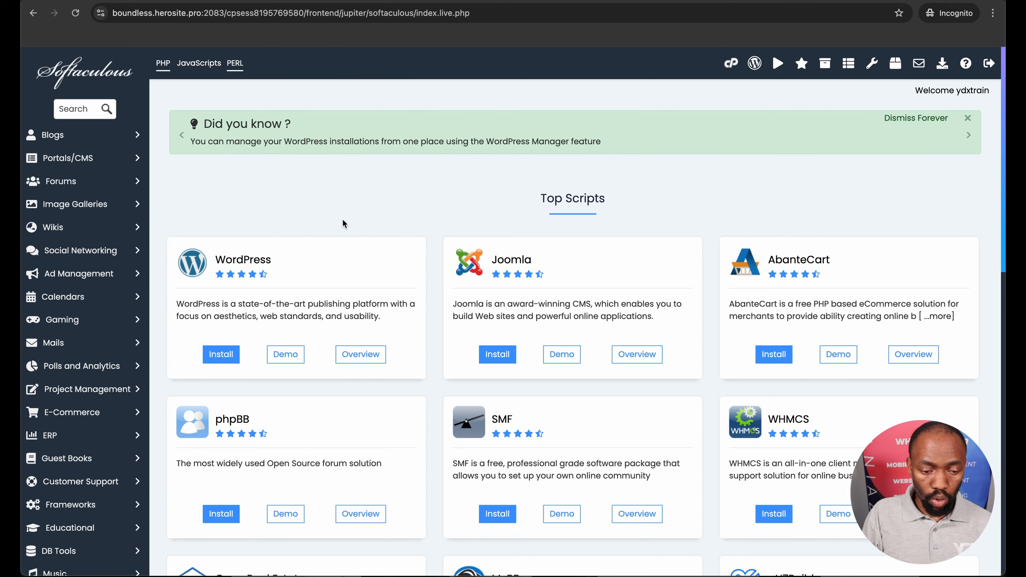
{"action": "left_click", "coordinate": [220, 355]}
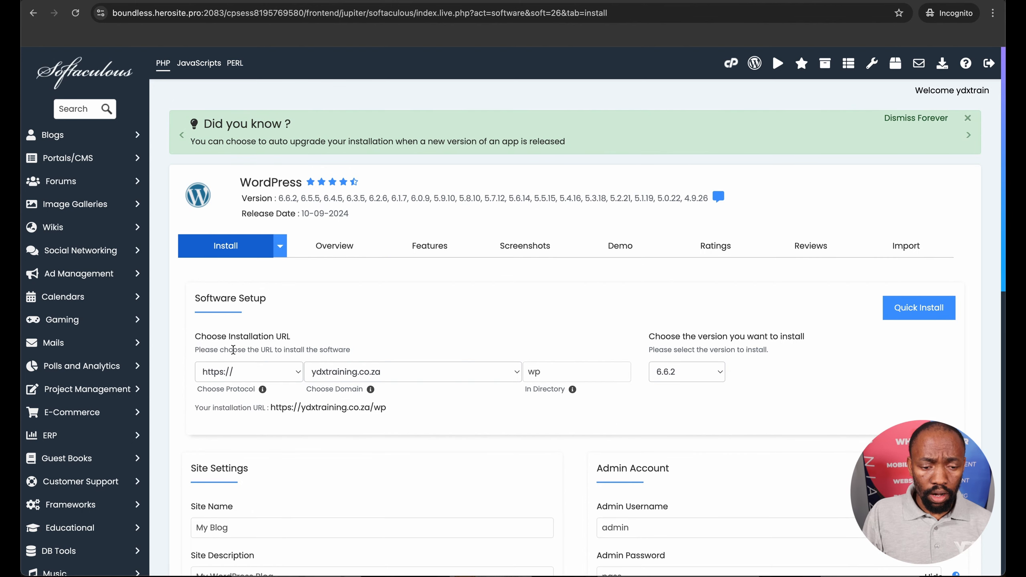
Clear the installation directory so WordPress installs at the root of ydxtraining.co.za, keeping version 6.6.2
{"action": "scroll", "coordinate": [249, 307], "scroll_direction": "down", "scroll_amount": 2}
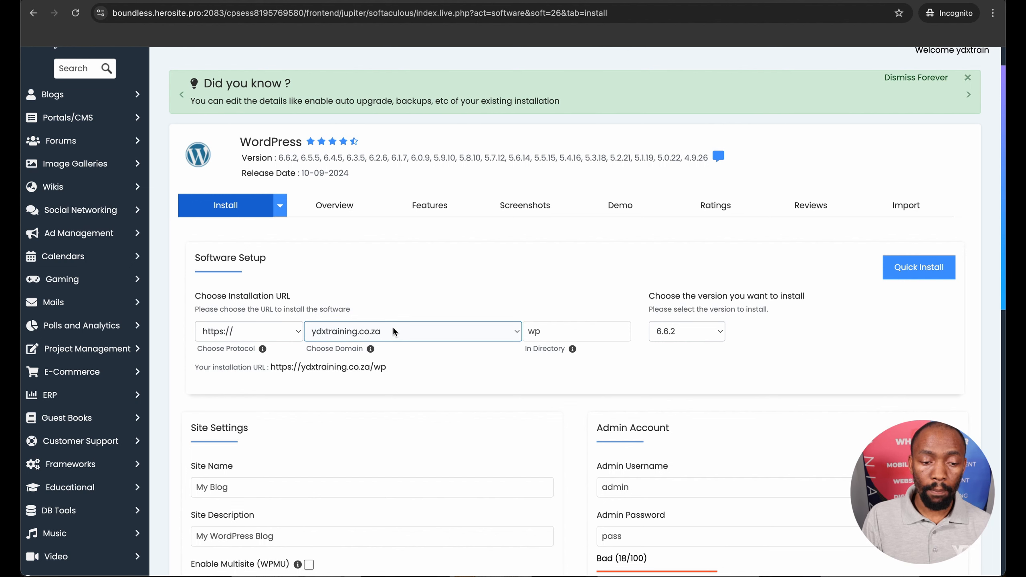
{"action": "left_click", "coordinate": [540, 329]}
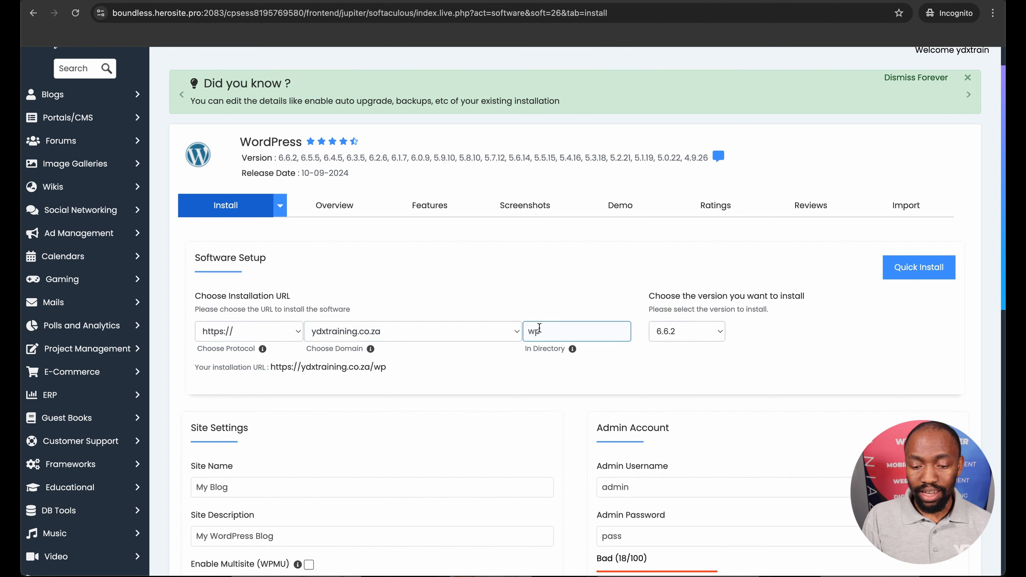
{"action": "double_click", "coordinate": [544, 329]}
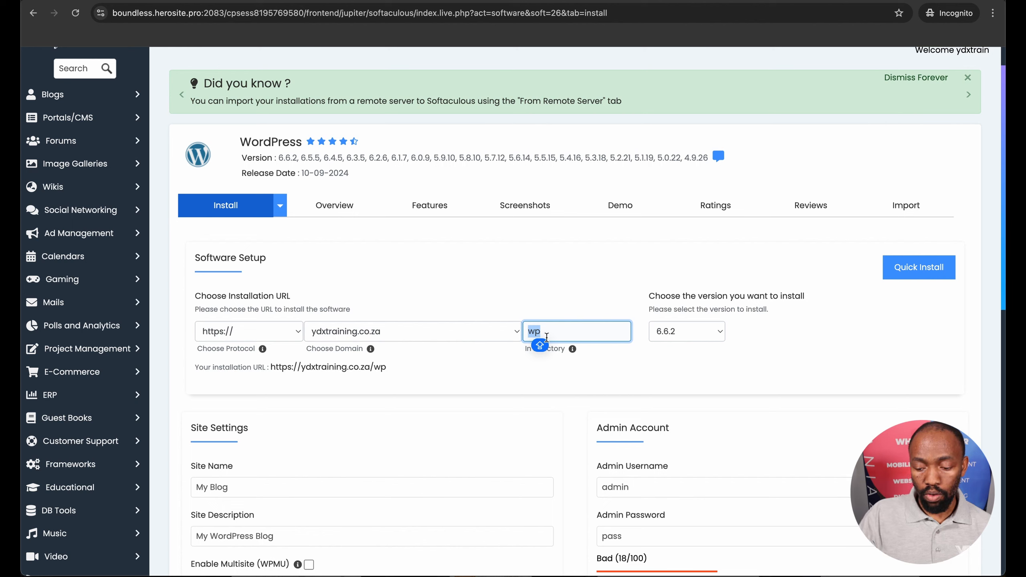
{"action": "key", "text": "BackSpace"}
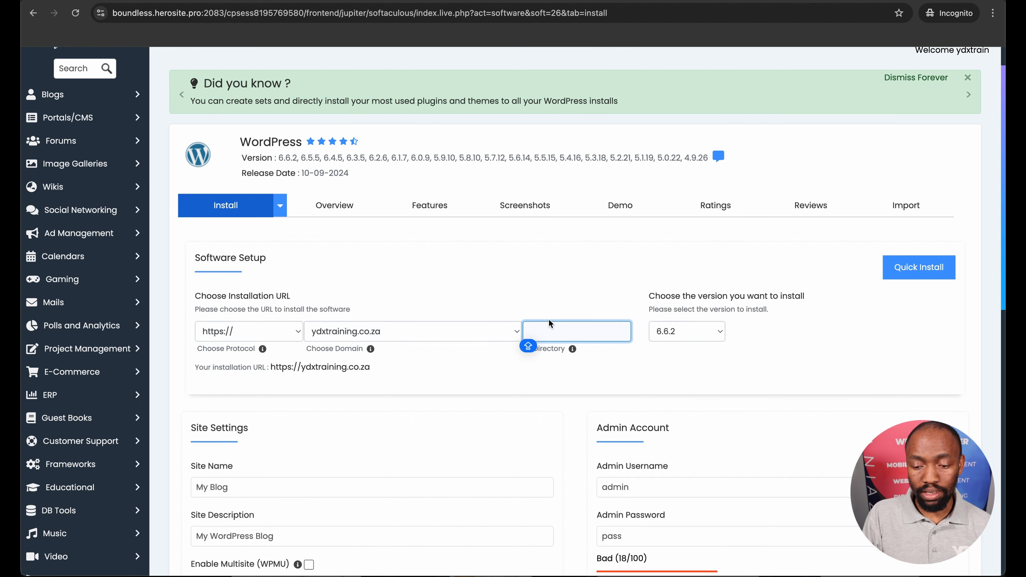
{"action": "left_click", "coordinate": [685, 331]}
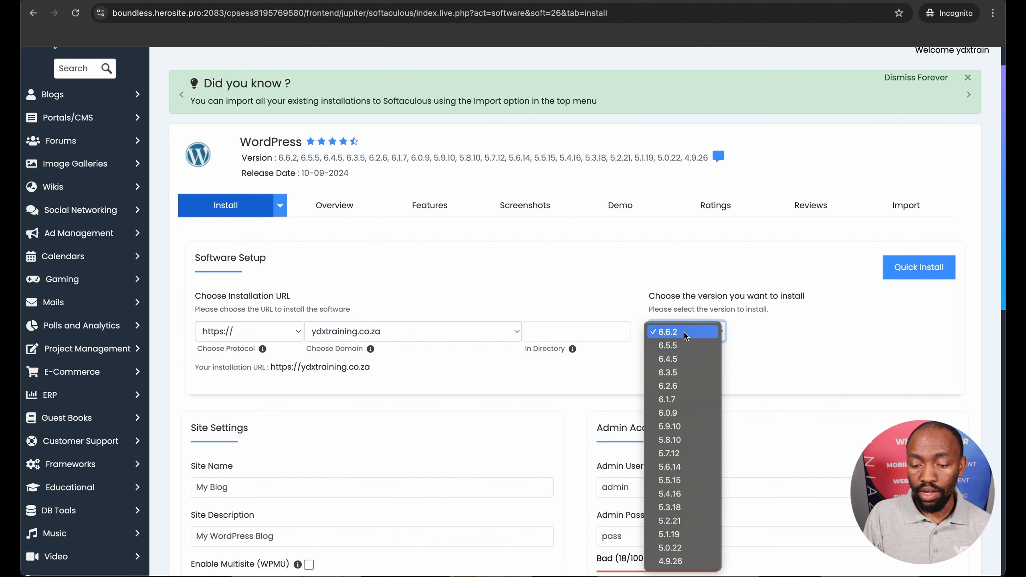
{"action": "left_click", "coordinate": [632, 309]}
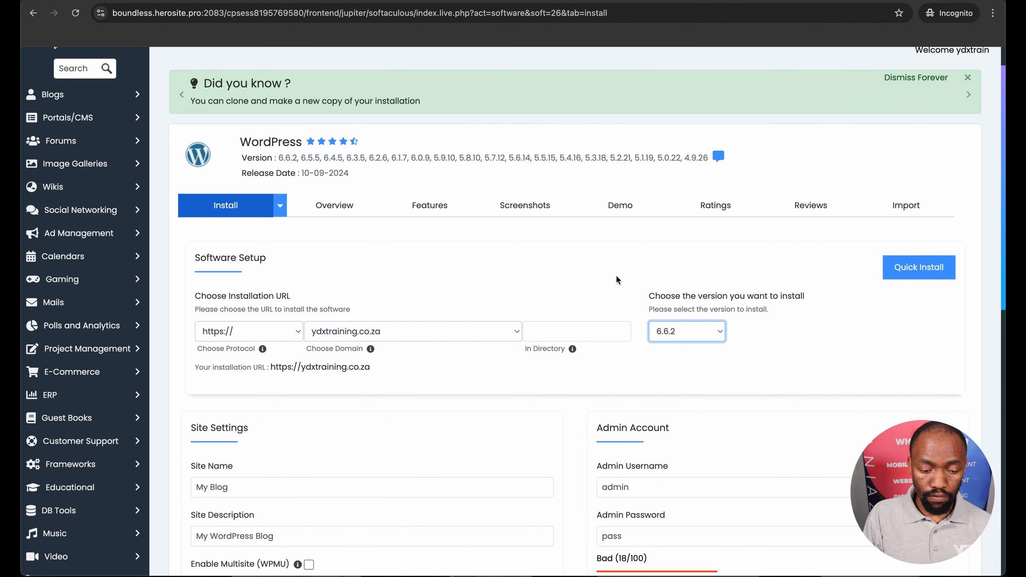
Set the site name to "YDX Training"
{"action": "scroll", "coordinate": [582, 296], "scroll_direction": "down", "scroll_amount": 5}
{"action": "left_click", "coordinate": [302, 310]}
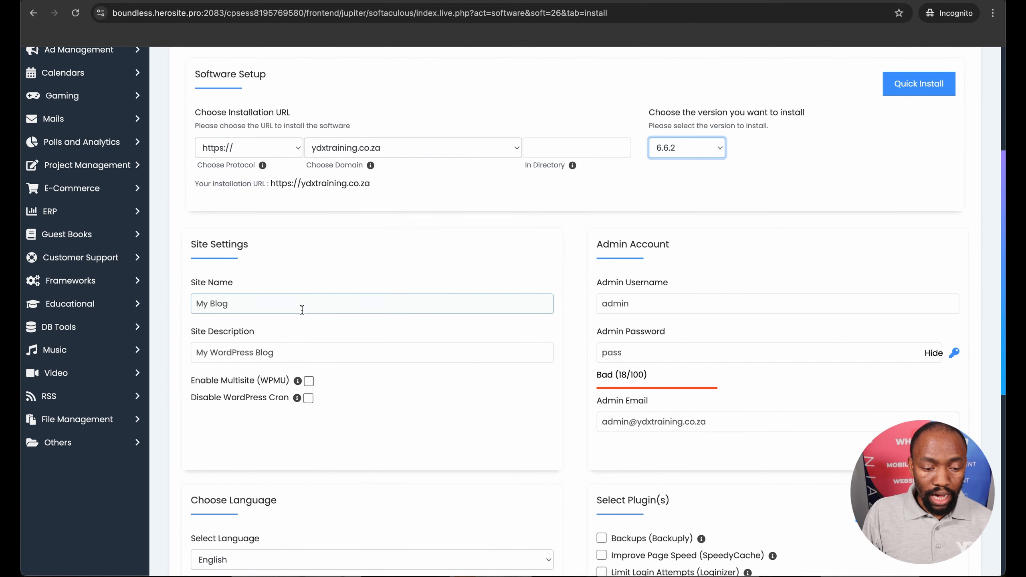
{"action": "double_click", "coordinate": [242, 306]}
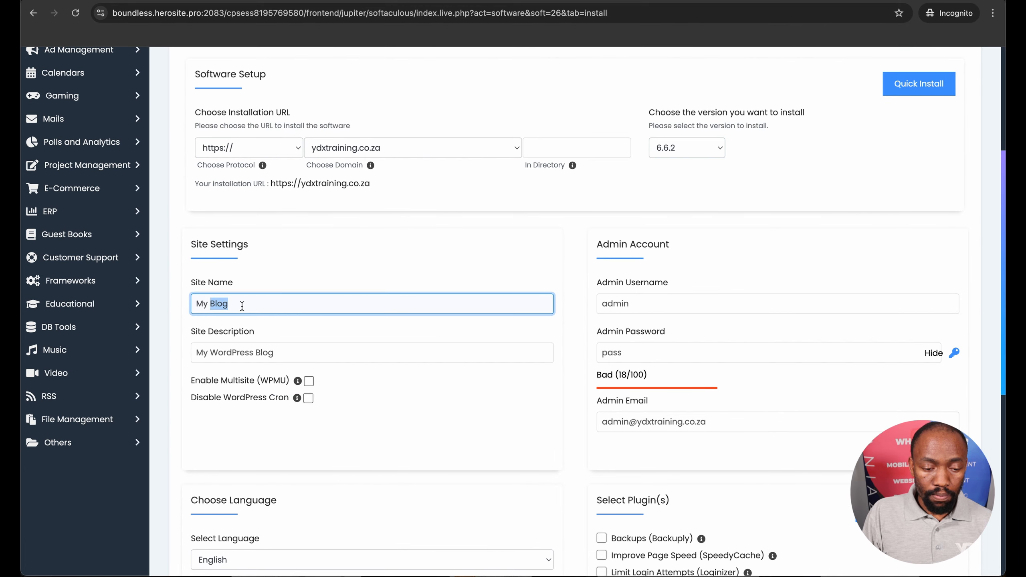
{"action": "triple_click", "coordinate": [242, 305]}
{"action": "type", "text": "yd"}
{"action": "key", "text": "BackSpace"}
{"action": "key", "text": "BackSpace"}
{"action": "key", "text": "Caps_Lock"}
{"action": "type", "text": "YDX"}
{"action": "key", "text": "Caps_Lock"}
{"action": "type", "text": "Training"}
Set the site description to "This is a training domain"
{"action": "double_click", "coordinate": [289, 349]}
{"action": "triple_click", "coordinate": [289, 348]}
{"action": "type", "text": "This is "}
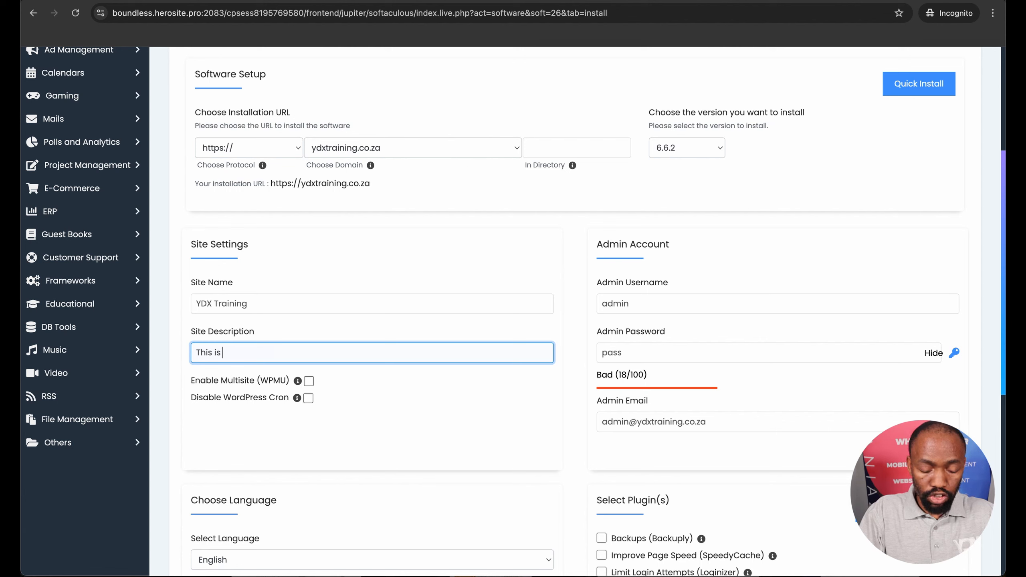
{"action": "type", "text": "a training domain"}
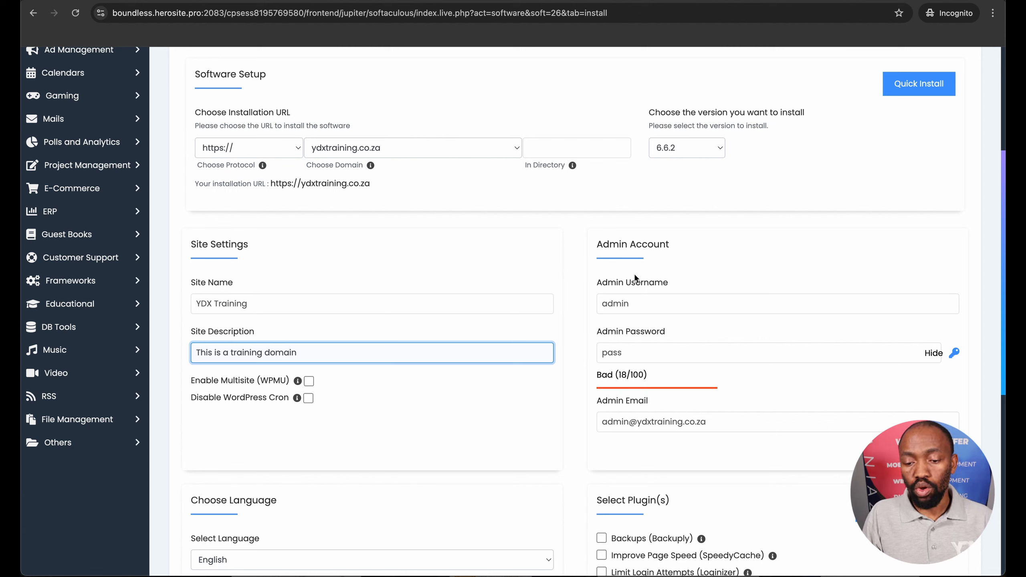
Replace the admin username with a copy of the admin email, adding "web" directly before the @ sign
{"action": "double_click", "coordinate": [631, 303]}
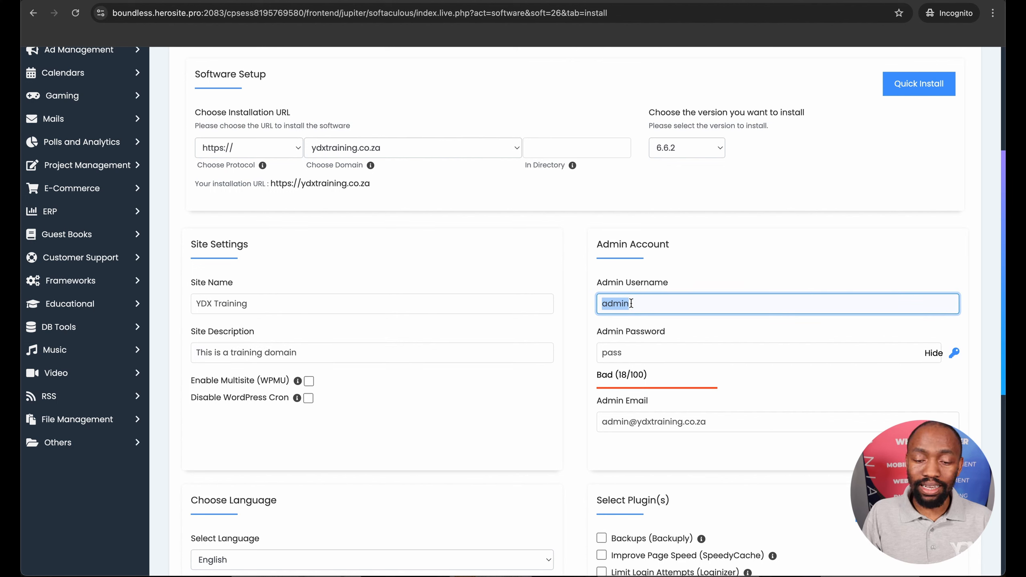
{"action": "double_click", "coordinate": [640, 350]}
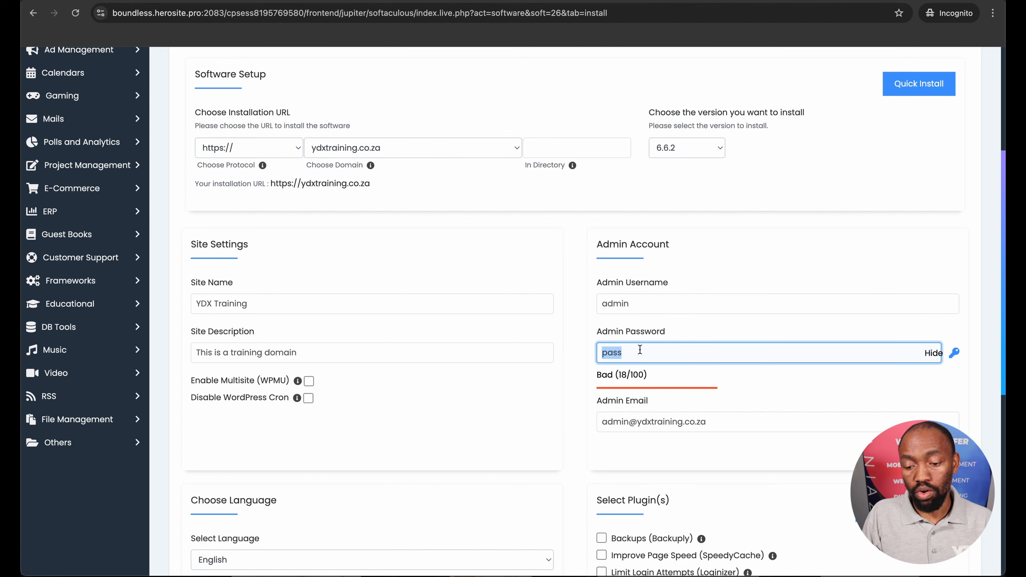
{"action": "triple_click", "coordinate": [674, 423]}
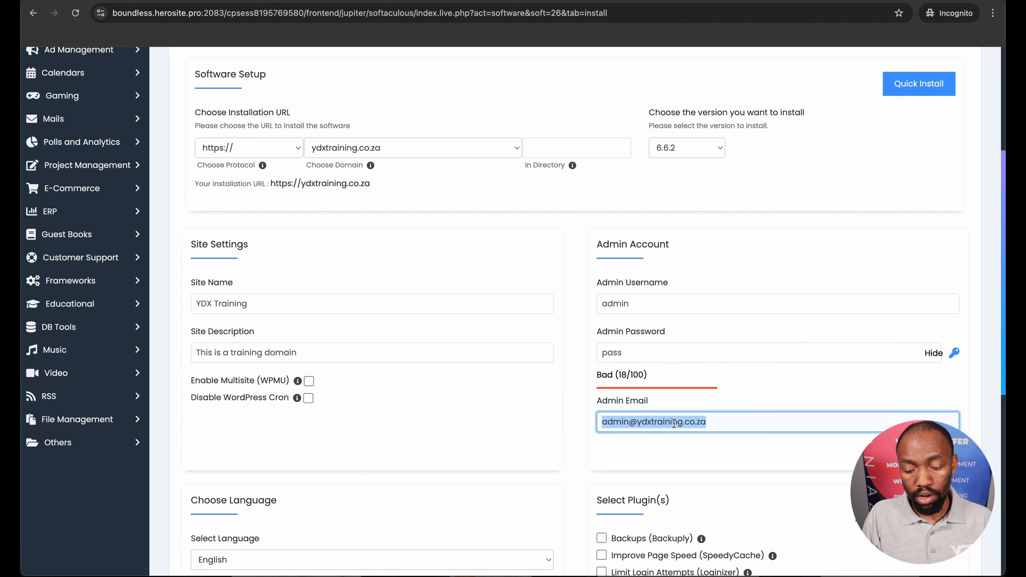
{"action": "key", "text": "super+c"}
{"action": "double_click", "coordinate": [667, 303]}
{"action": "key", "text": "super+v"}
{"action": "double_click", "coordinate": [608, 304]}
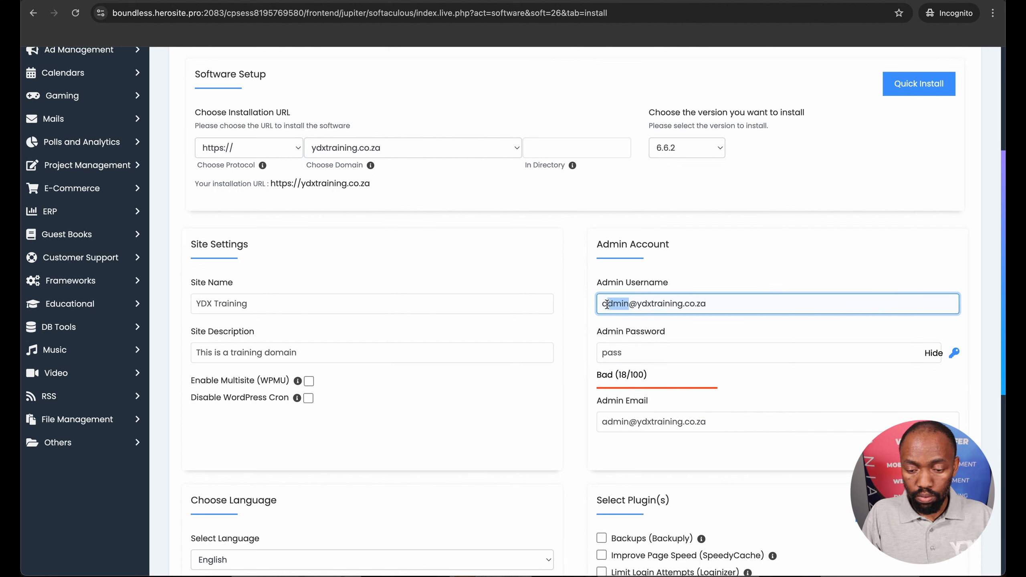
{"action": "key", "text": "Right"}
{"action": "type", "text": "web"}
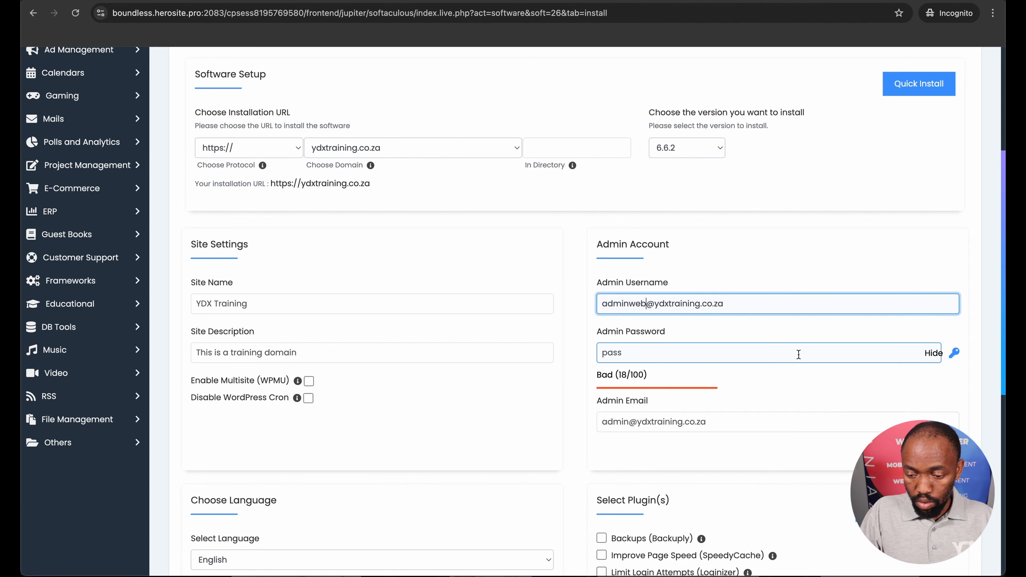
Install WordPress with these settings and return to the WordPress overview with its current installations
{"action": "scroll", "coordinate": [826, 180], "scroll_direction": "down", "scroll_amount": 10}
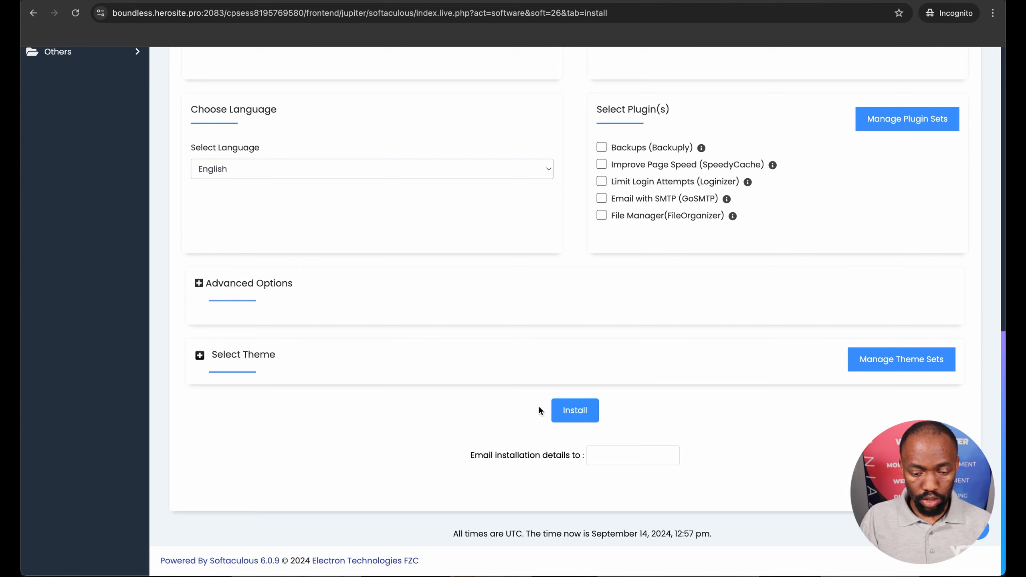
{"action": "left_click", "coordinate": [580, 410]}
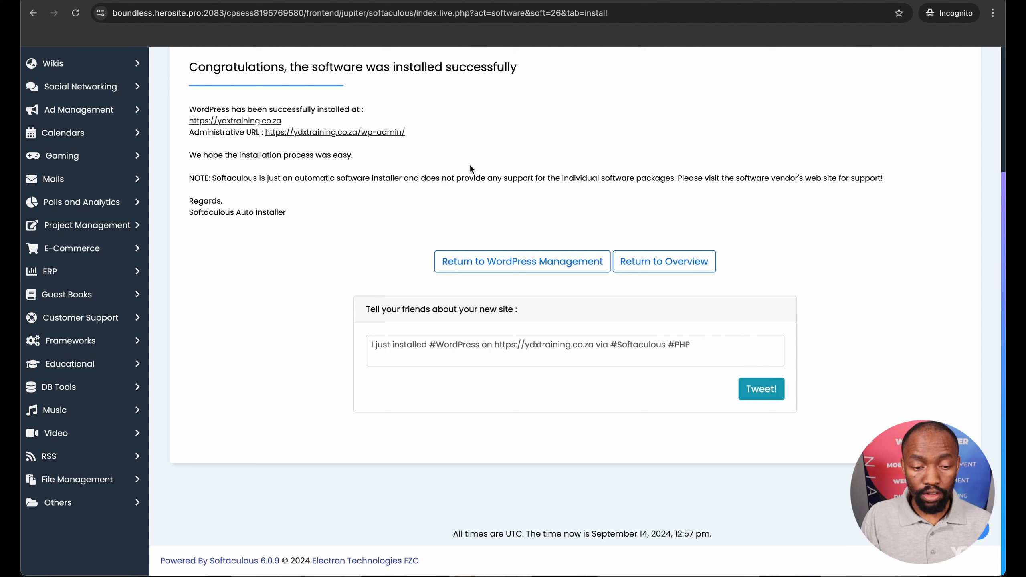
{"action": "left_click", "coordinate": [643, 260]}
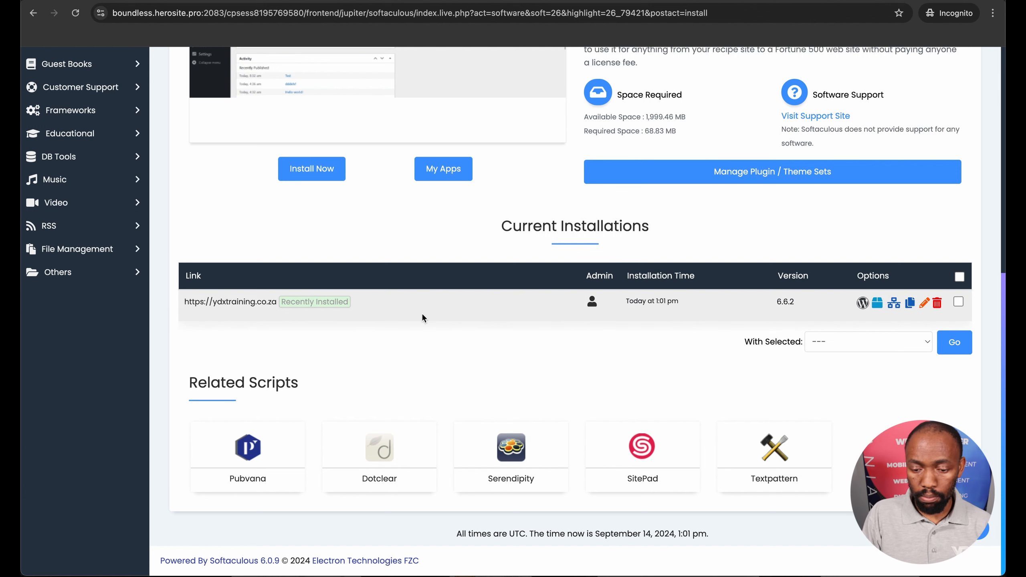
Log in as admin to the ydxtraining.co.za installation and look over its WordPress dashboard
{"action": "left_click", "coordinate": [593, 307]}
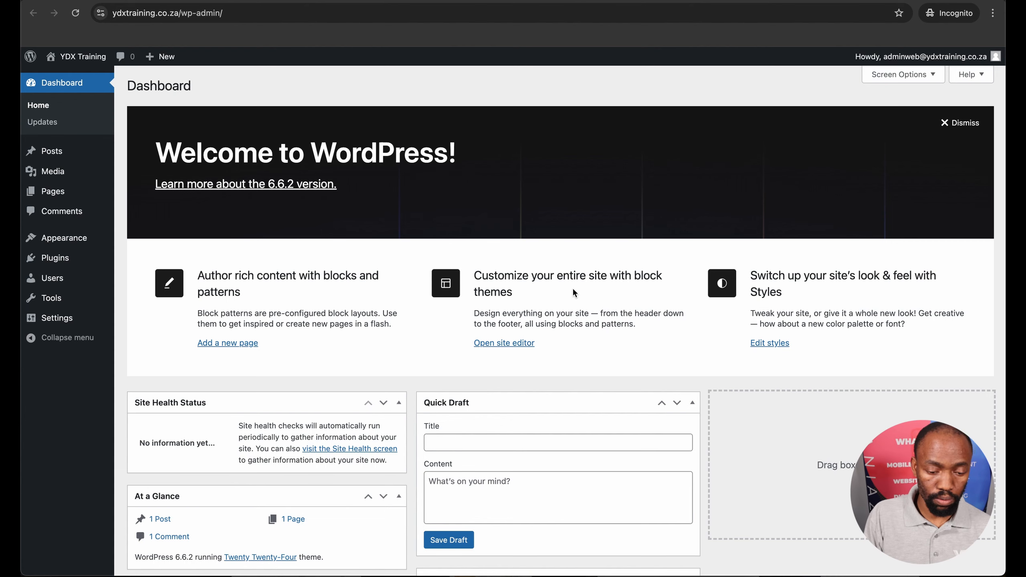
{"action": "scroll", "coordinate": [442, 349], "scroll_direction": "down", "scroll_amount": 7}
{"action": "scroll", "coordinate": [442, 350], "scroll_direction": "up", "scroll_amount": 7}
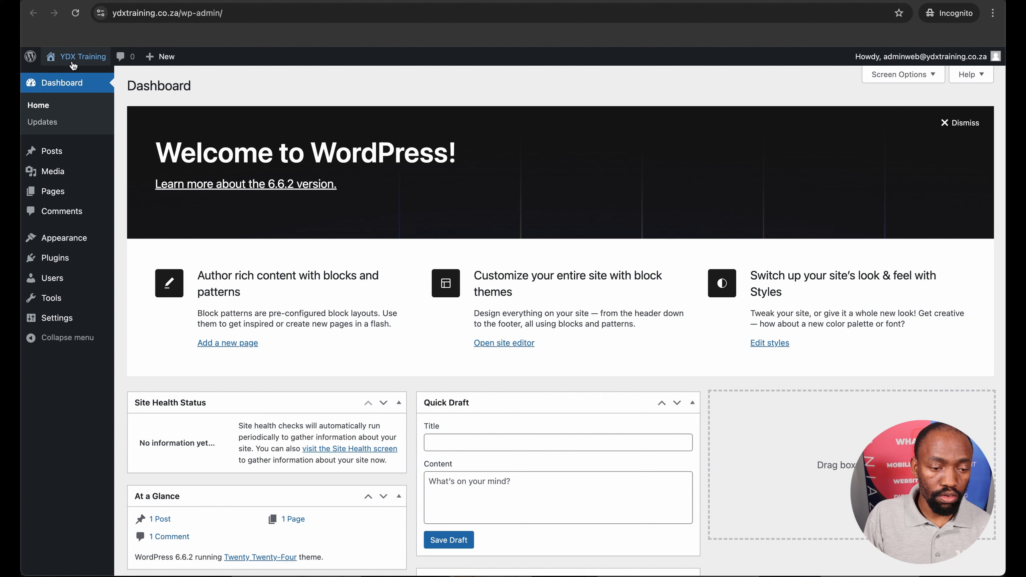
Open the YDX Training public site in a new browser tab and switch to it
{"action": "mouse_move", "coordinate": [69, 59]}
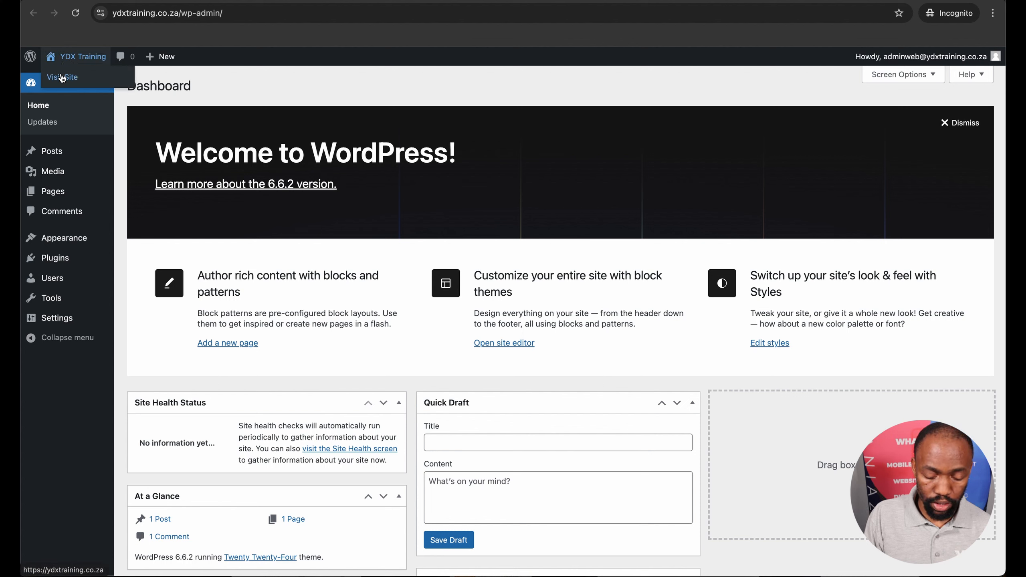
{"action": "right_click", "coordinate": [63, 77]}
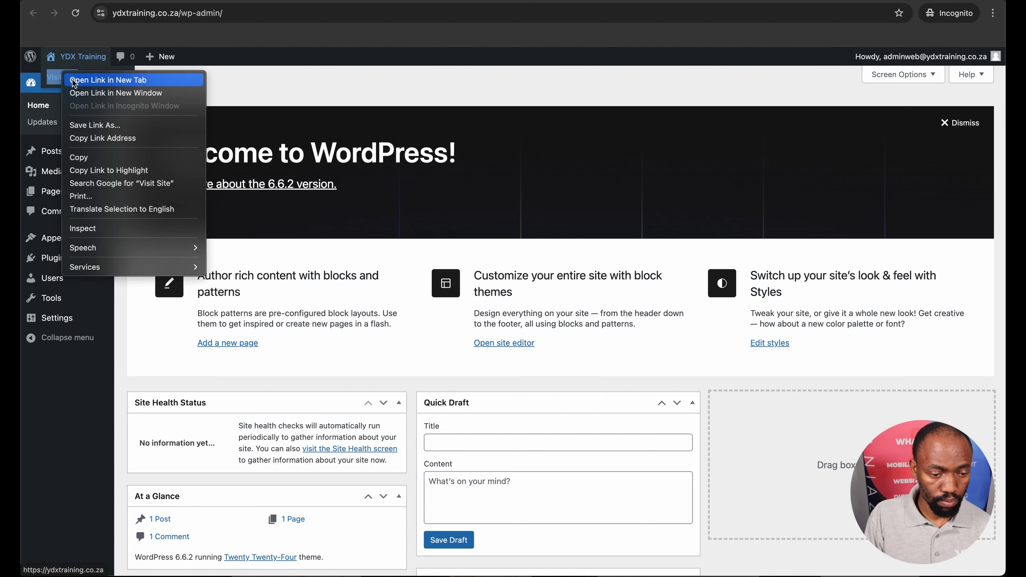
{"action": "left_click", "coordinate": [72, 79]}
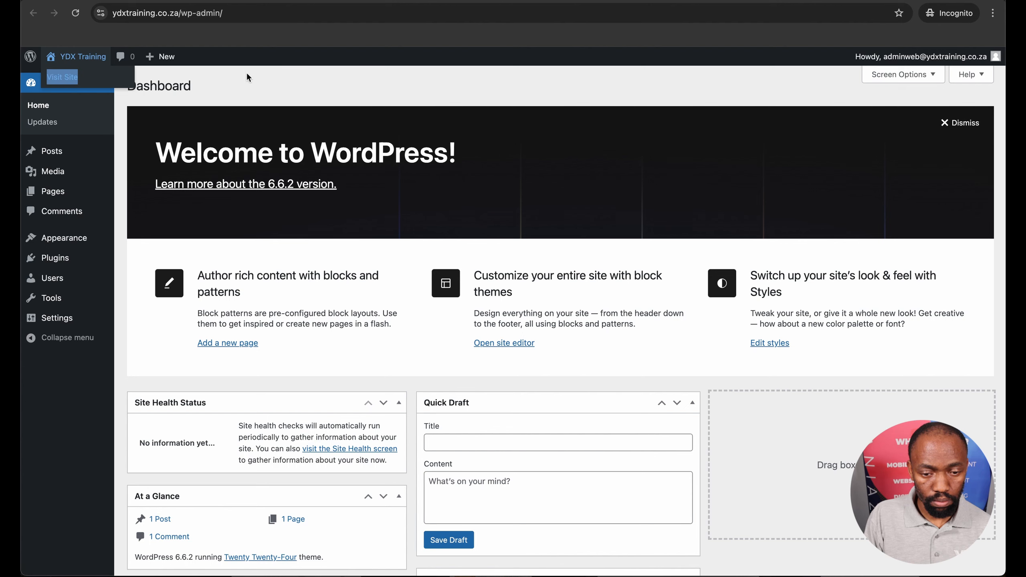
{"action": "left_click", "coordinate": [441, 1]}
Look through the site's home page and return to the Softaculous current installations list
{"action": "scroll", "coordinate": [440, 196], "scroll_direction": "down", "scroll_amount": 3}
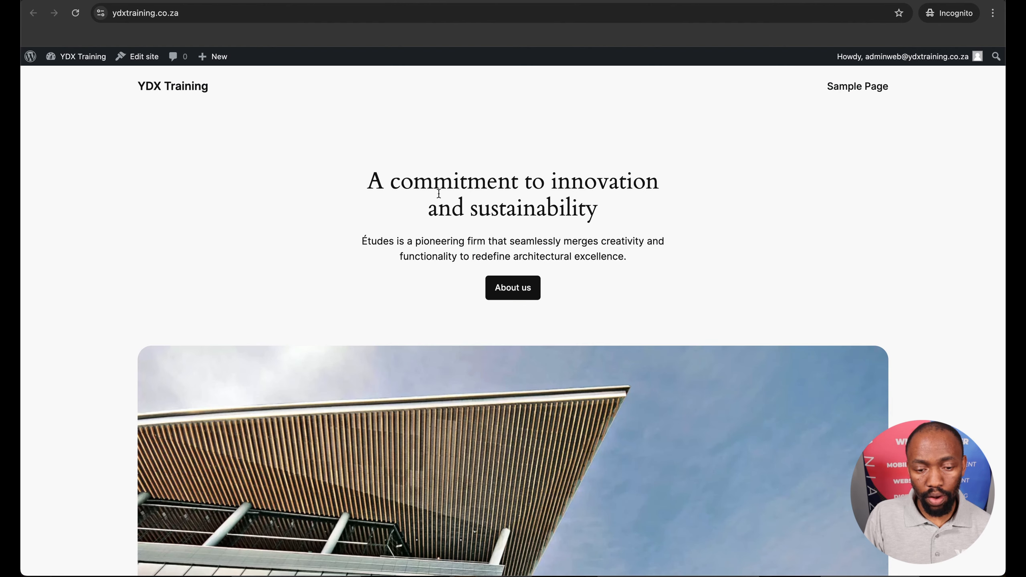
{"action": "scroll", "coordinate": [439, 194], "scroll_direction": "down", "scroll_amount": 3}
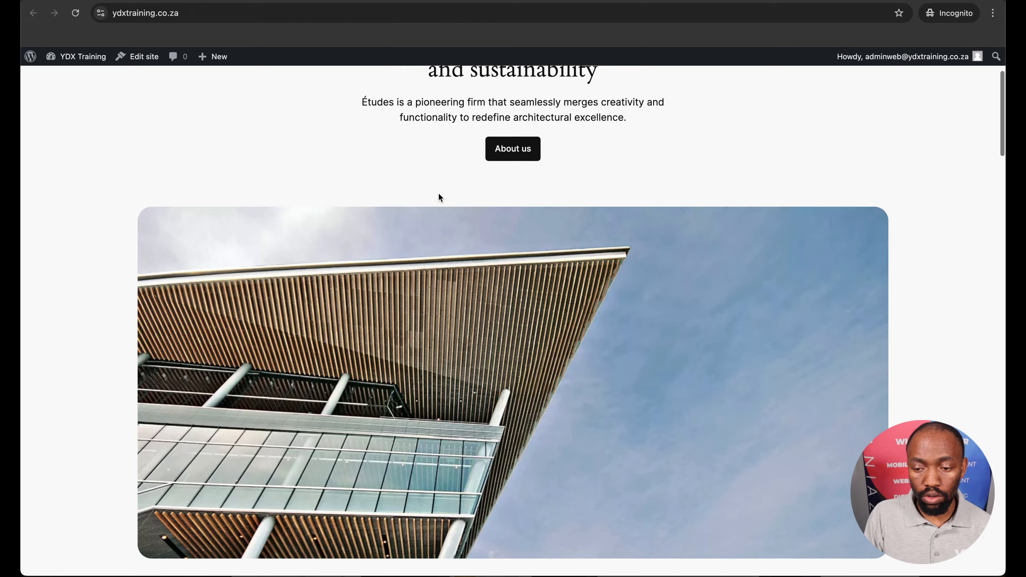
{"action": "scroll", "coordinate": [440, 196], "scroll_direction": "down", "scroll_amount": 20}
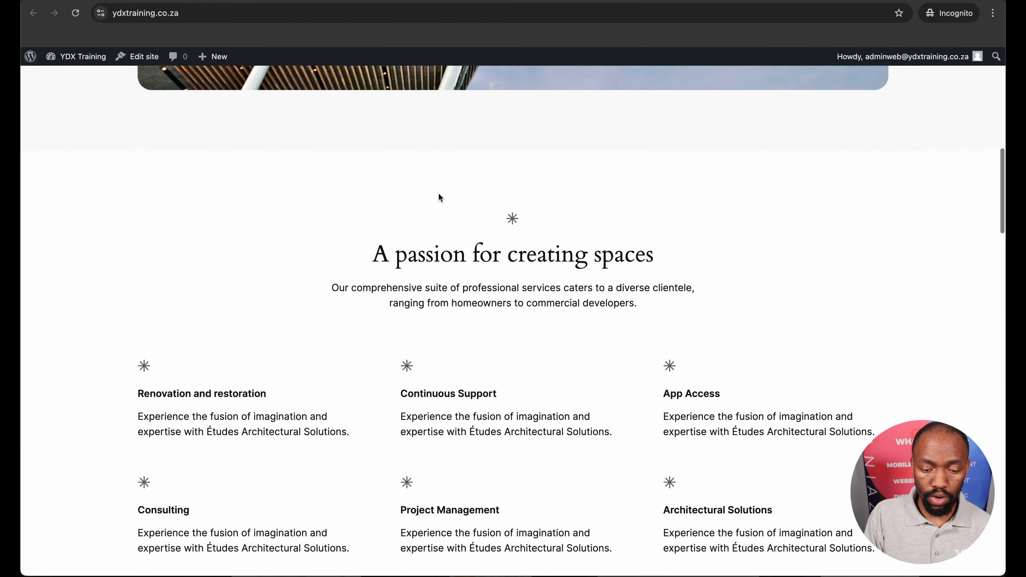
{"action": "scroll", "coordinate": [440, 196], "scroll_direction": "up", "scroll_amount": 20}
{"action": "scroll", "coordinate": [440, 196], "scroll_direction": "up", "scroll_amount": 7}
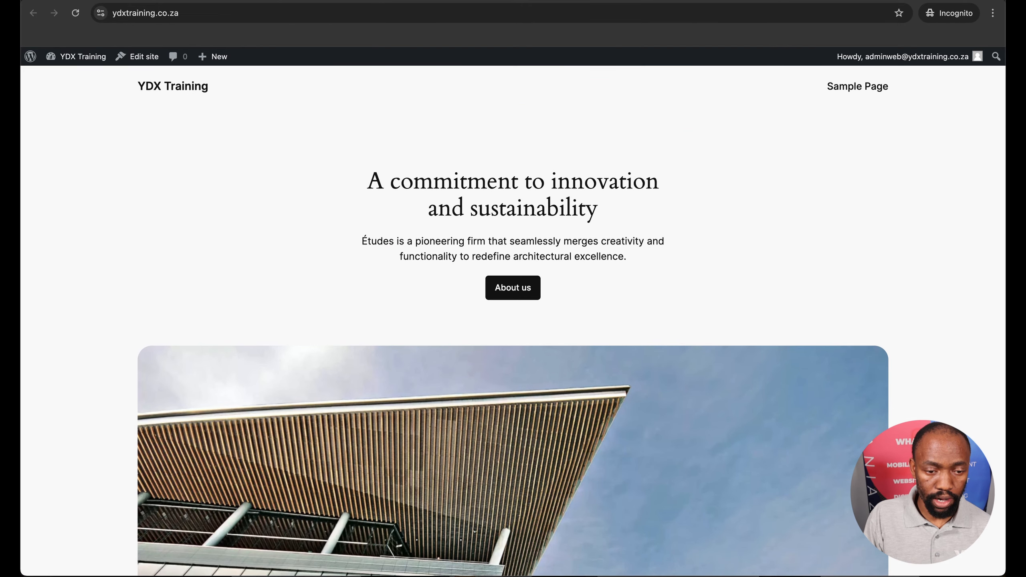
{"action": "key", "text": "ctrl+shift+Tab"}
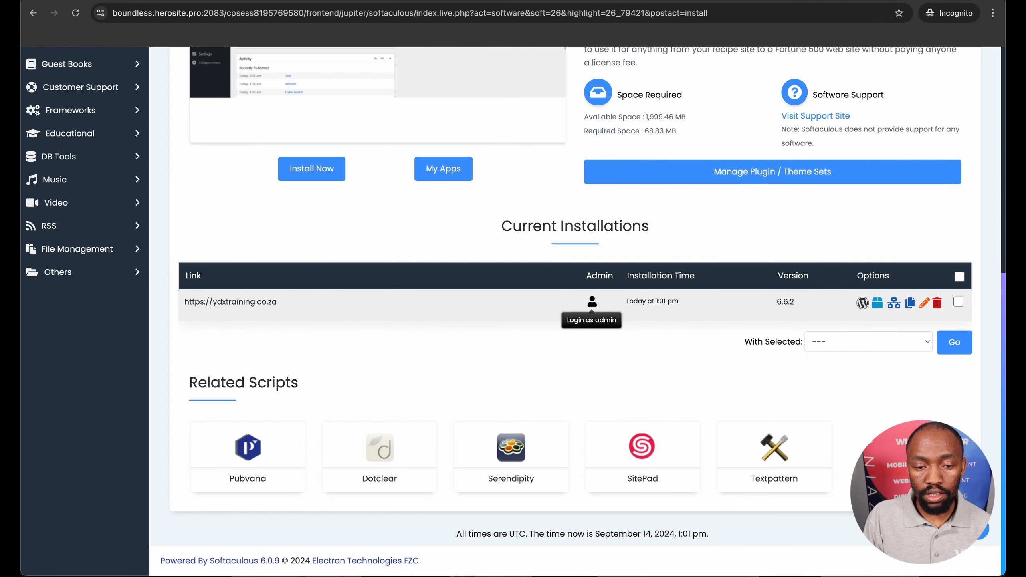
Switch to the WordPress dashboard tab and open the catalogue for adding a new theme
{"action": "key", "text": "ctrl+Tab"}
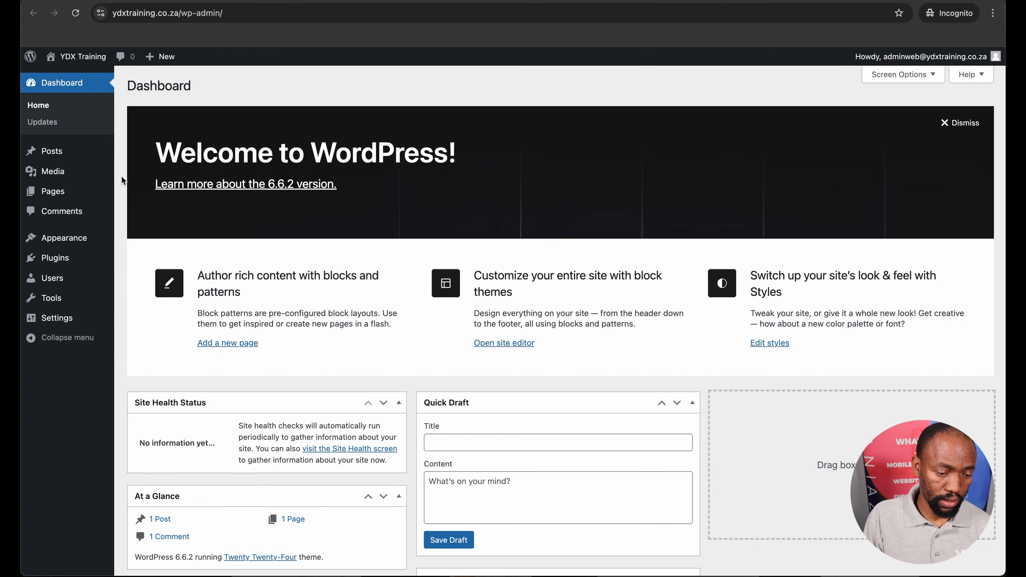
{"action": "mouse_move", "coordinate": [72, 239]}
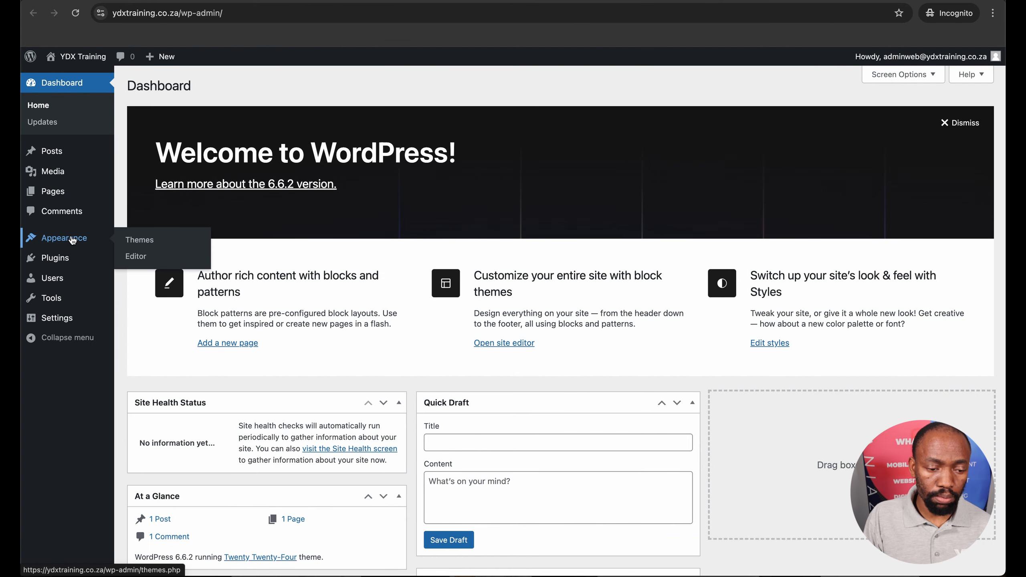
{"action": "left_click", "coordinate": [143, 240]}
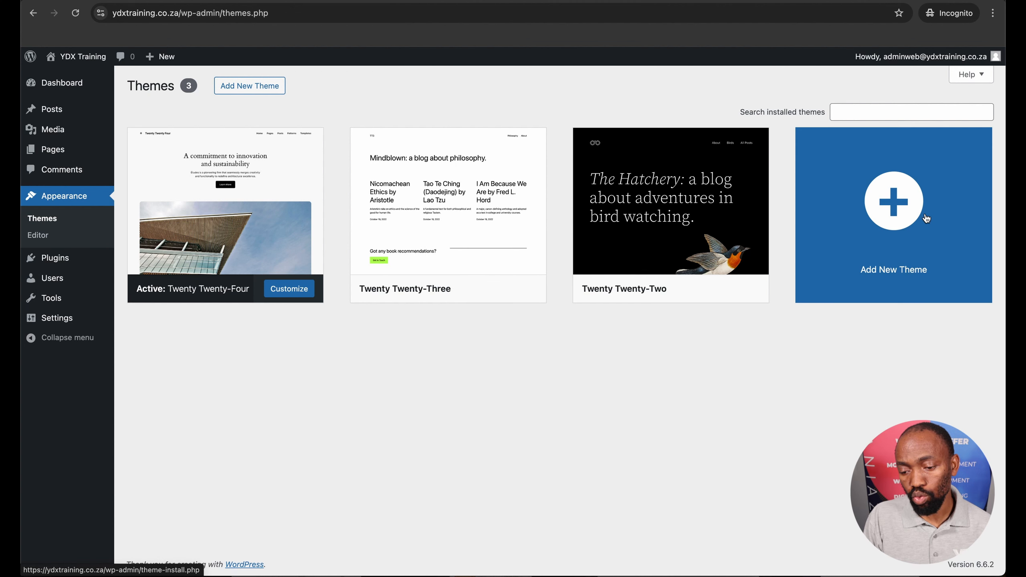
{"action": "left_click", "coordinate": [886, 214]}
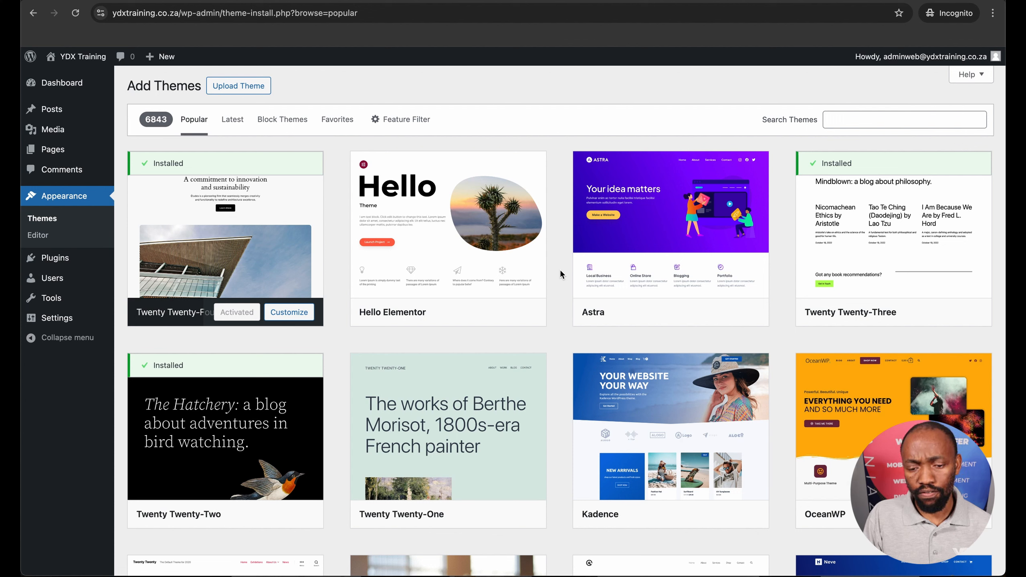
Install the Astra theme from the popular themes and activate it
{"action": "mouse_move", "coordinate": [650, 249]}
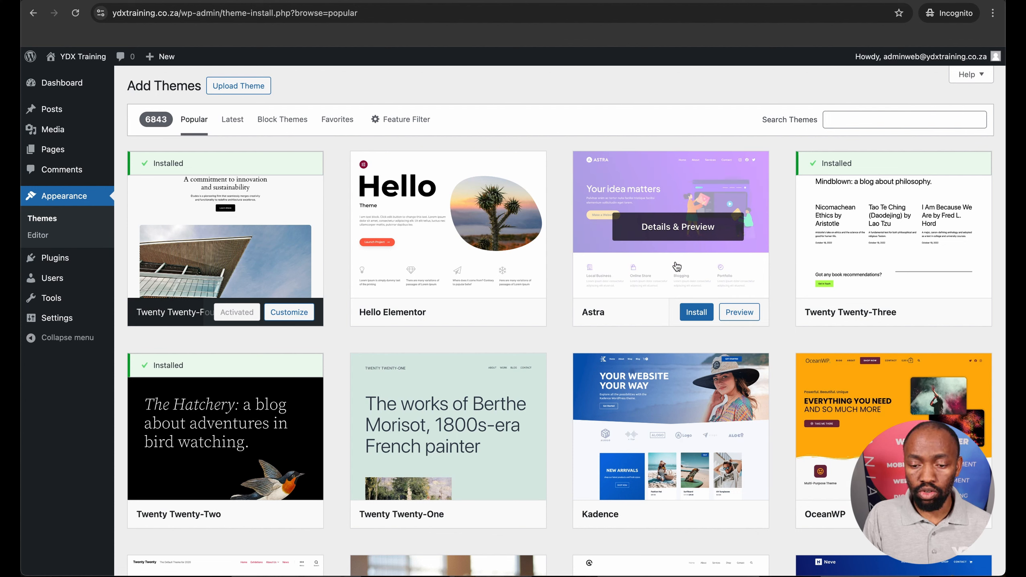
{"action": "left_click", "coordinate": [696, 315]}
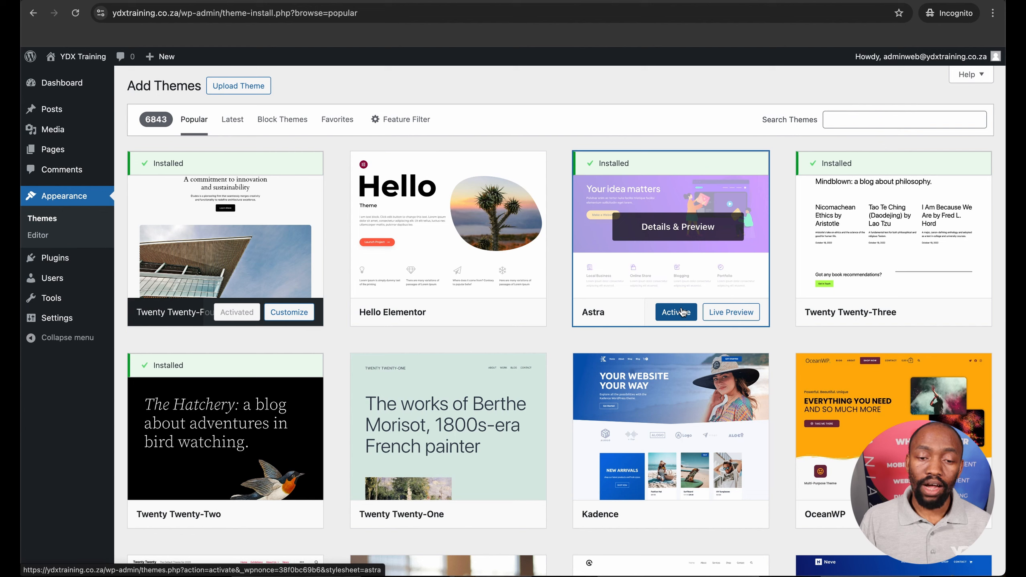
{"action": "left_click", "coordinate": [682, 312]}
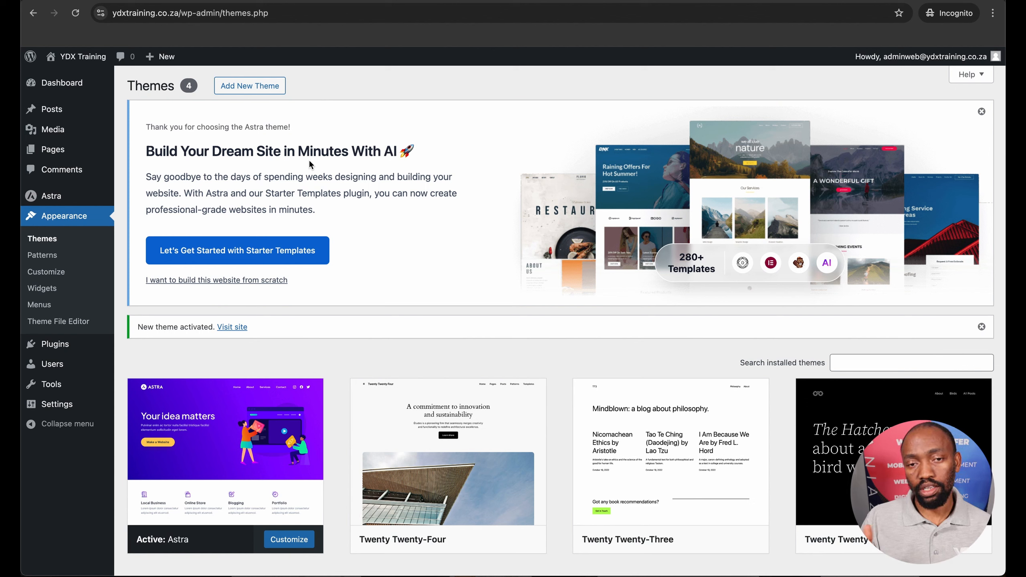
Get started with Astra's Starter Templates and choose to build the website with classic templates
{"action": "left_click", "coordinate": [213, 256]}
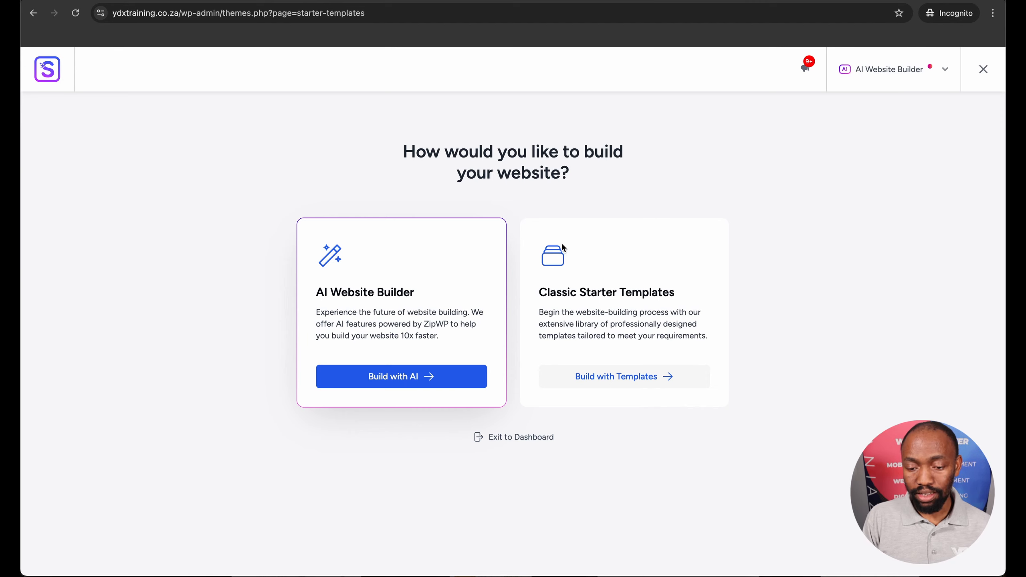
{"action": "left_click", "coordinate": [605, 378]}
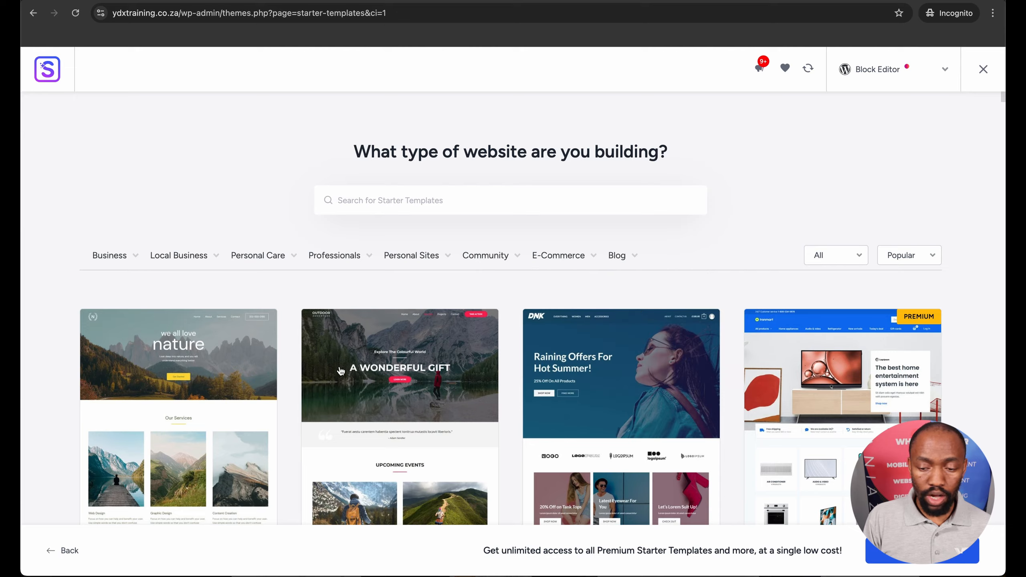
Look through the starter template library for the available free and premium website designs
{"action": "scroll", "coordinate": [435, 299], "scroll_direction": "down", "scroll_amount": 10}
{"action": "scroll", "coordinate": [340, 372], "scroll_direction": "down", "scroll_amount": 8}
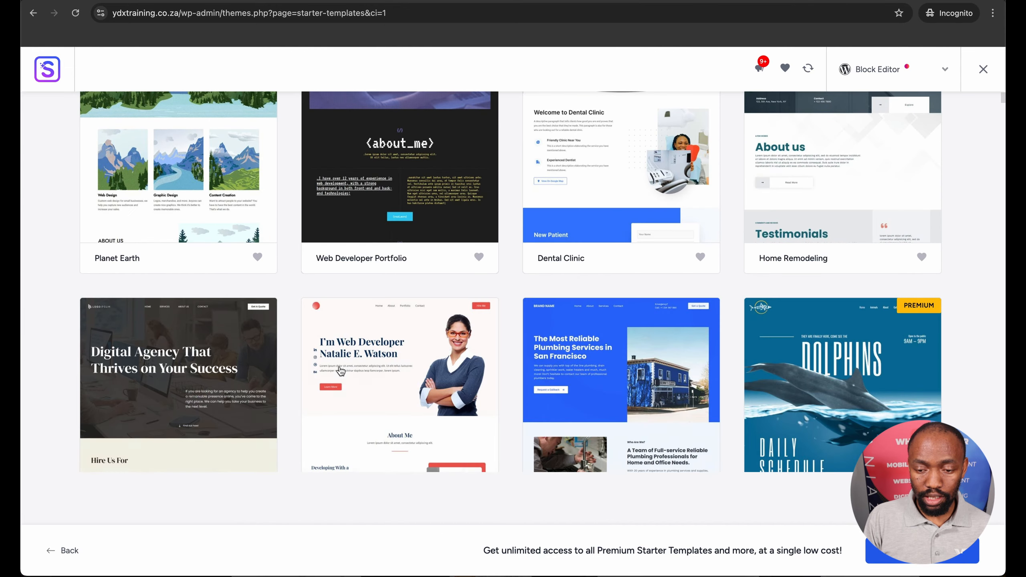
{"action": "scroll", "coordinate": [341, 371], "scroll_direction": "down", "scroll_amount": 1}
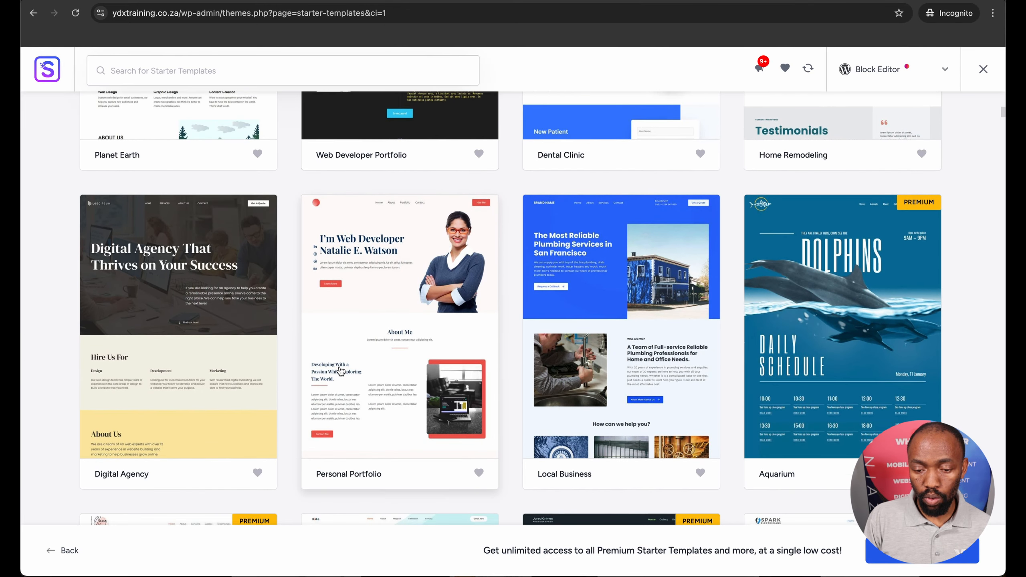
{"action": "scroll", "coordinate": [340, 371], "scroll_direction": "up", "scroll_amount": 1}
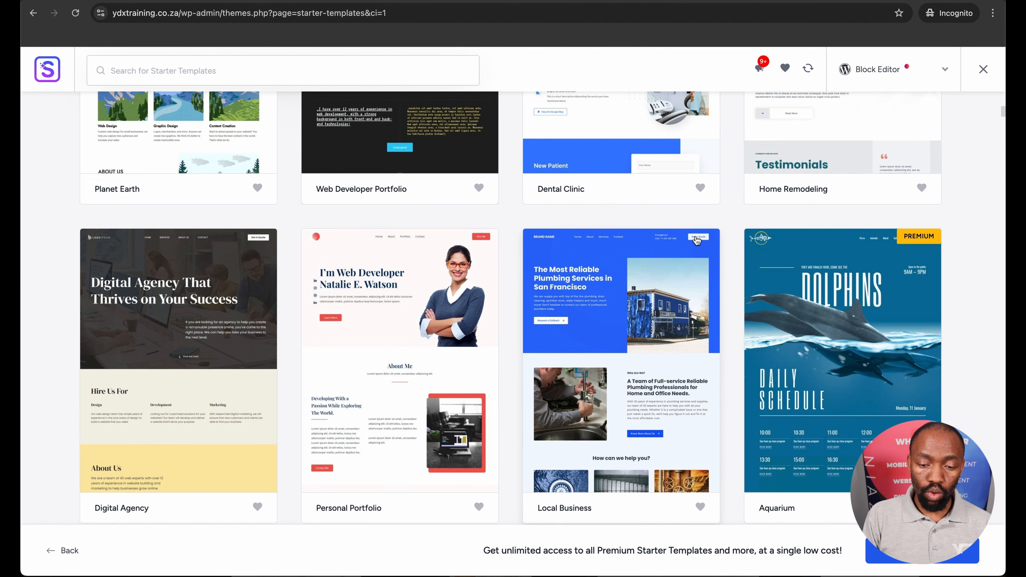
{"action": "scroll", "coordinate": [667, 236], "scroll_direction": "up", "scroll_amount": 7}
{"action": "scroll", "coordinate": [667, 236], "scroll_direction": "up", "scroll_amount": 3}
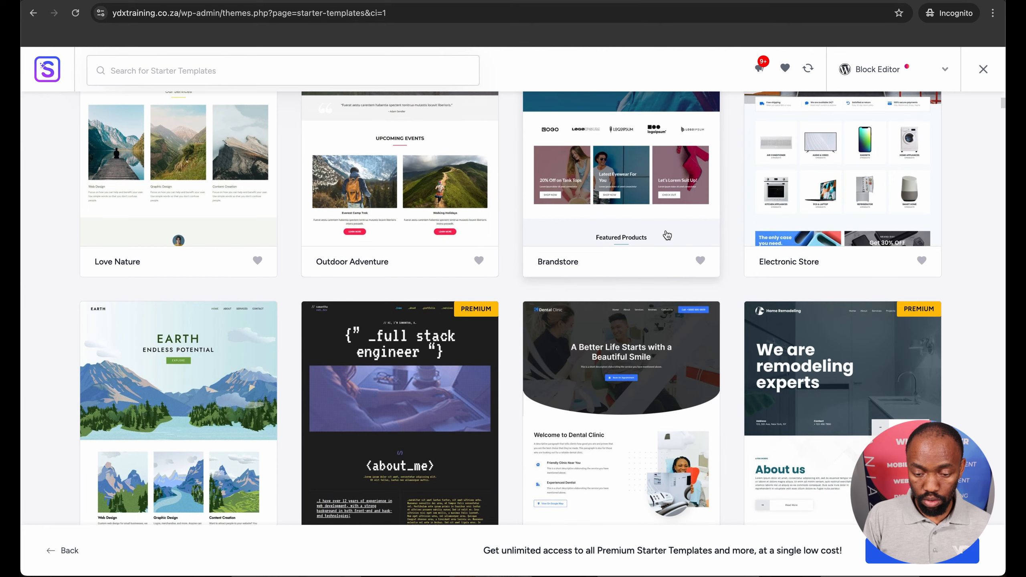
{"action": "scroll", "coordinate": [667, 236], "scroll_direction": "up", "scroll_amount": 3}
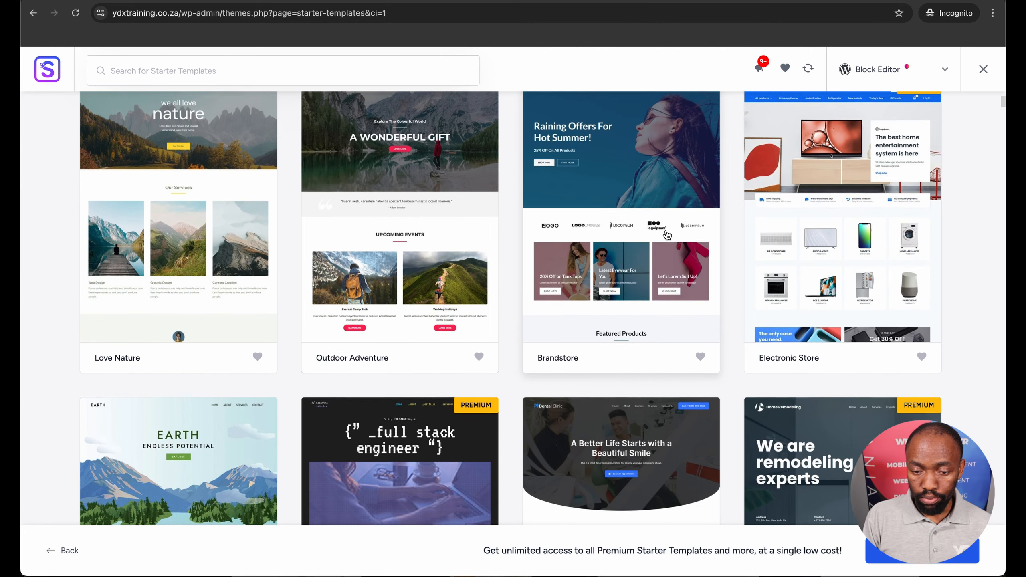
{"action": "scroll", "coordinate": [667, 236], "scroll_direction": "up", "scroll_amount": 2}
{"action": "scroll", "coordinate": [667, 236], "scroll_direction": "down", "scroll_amount": 6}
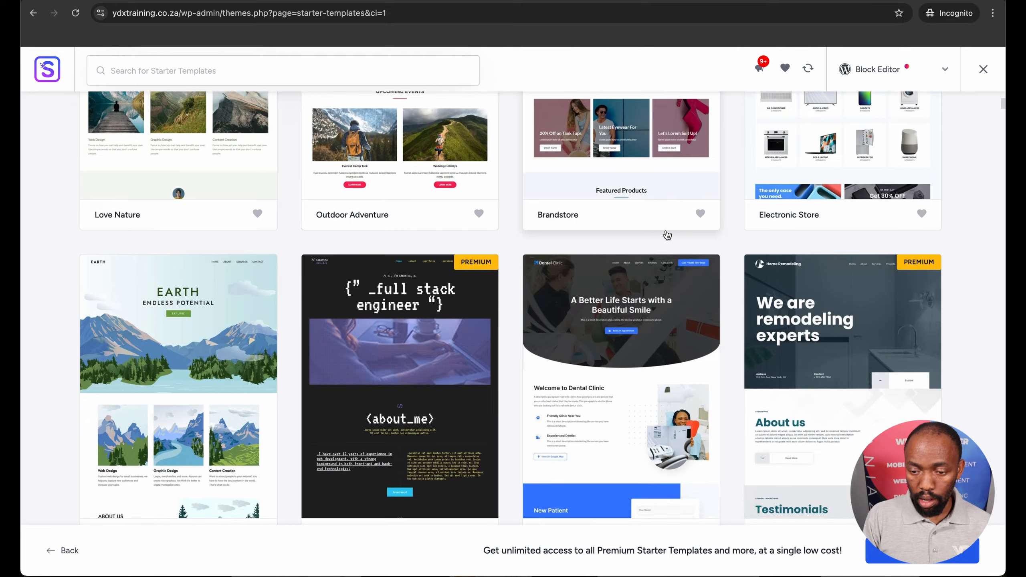
{"action": "scroll", "coordinate": [667, 235], "scroll_direction": "down", "scroll_amount": 5}
{"action": "scroll", "coordinate": [667, 236], "scroll_direction": "up", "scroll_amount": 12}
{"action": "scroll", "coordinate": [666, 230], "scroll_direction": "down", "scroll_amount": 10}
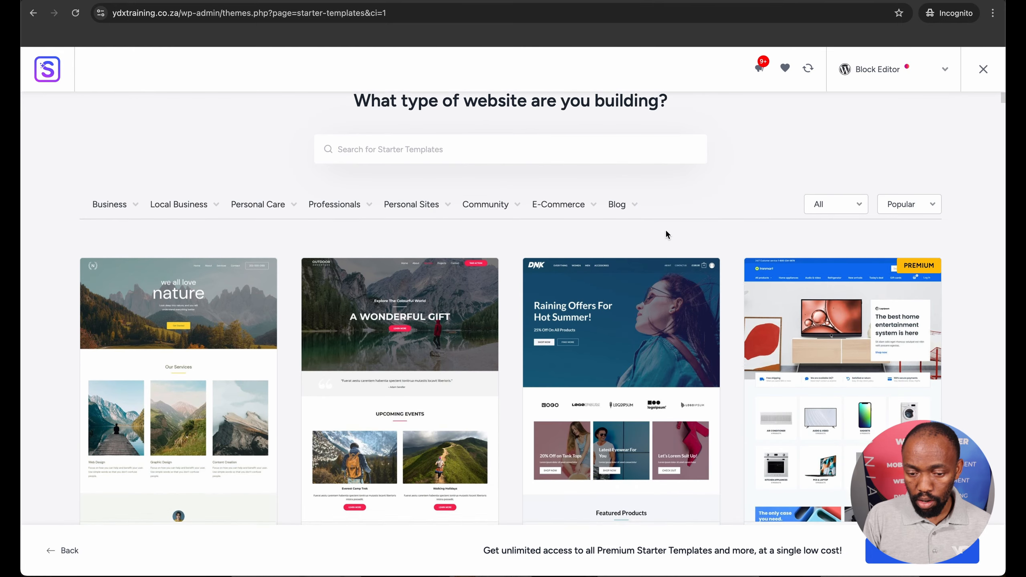
{"action": "scroll", "coordinate": [666, 234], "scroll_direction": "down", "scroll_amount": 7}
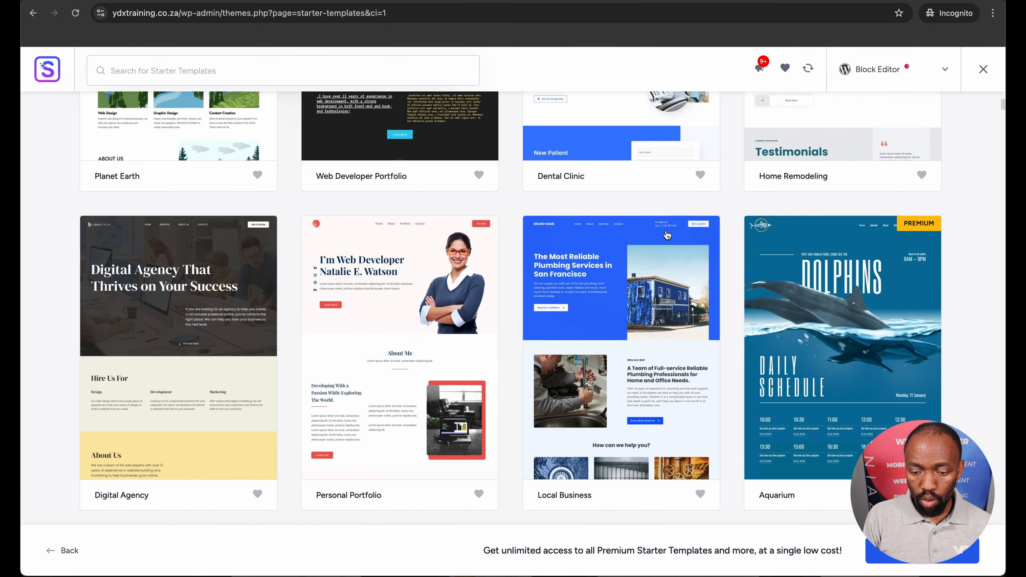
{"action": "scroll", "coordinate": [667, 235], "scroll_direction": "down", "scroll_amount": 5}
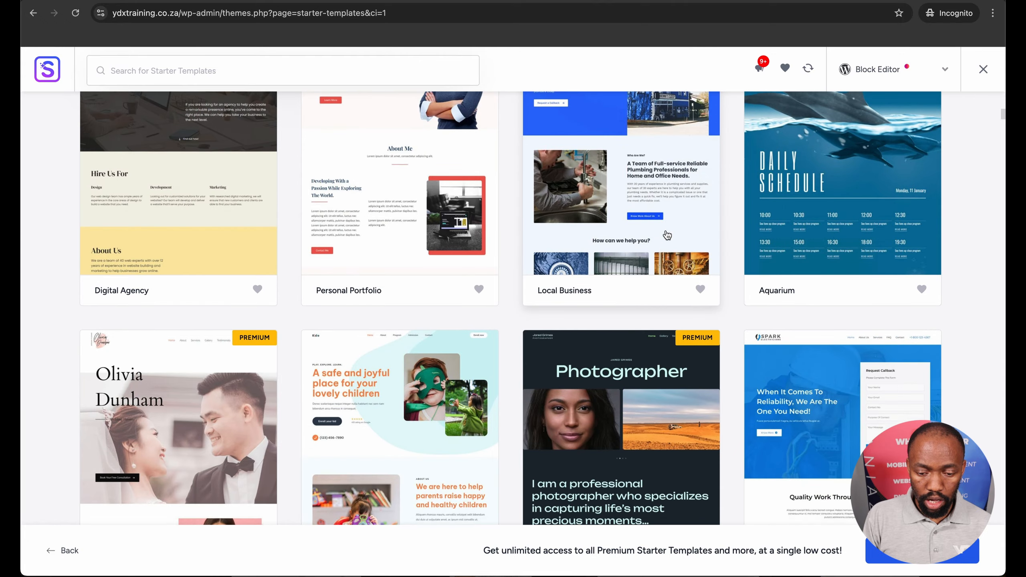
{"action": "scroll", "coordinate": [668, 235], "scroll_direction": "down", "scroll_amount": 6}
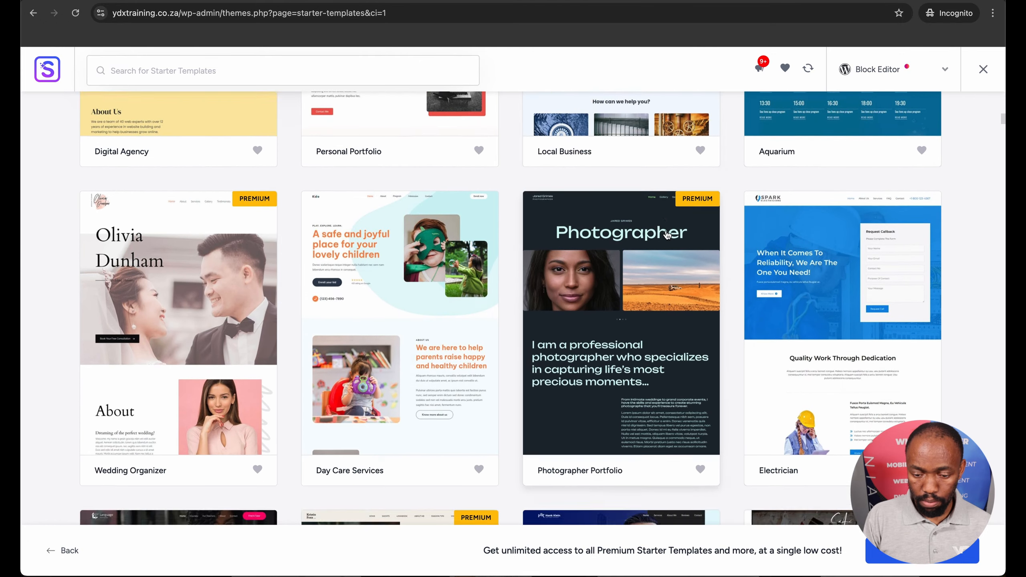
{"action": "scroll", "coordinate": [667, 234], "scroll_direction": "up", "scroll_amount": 20}
Filter the starter templates by the Online Shop category under E-Commerce and look through the matching designs
{"action": "mouse_move", "coordinate": [638, 257]}
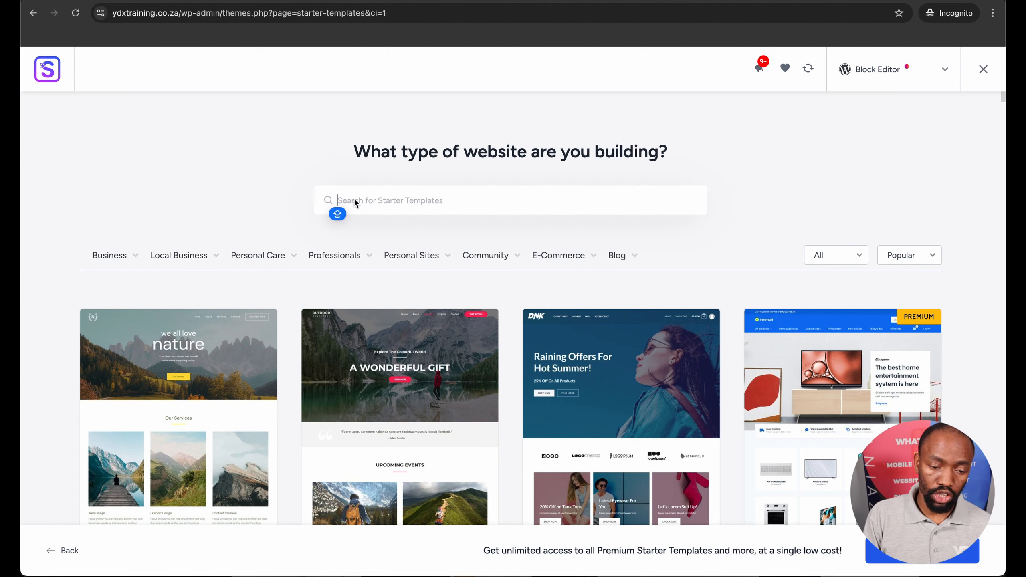
{"action": "mouse_move", "coordinate": [503, 263]}
{"action": "mouse_move", "coordinate": [599, 258]}
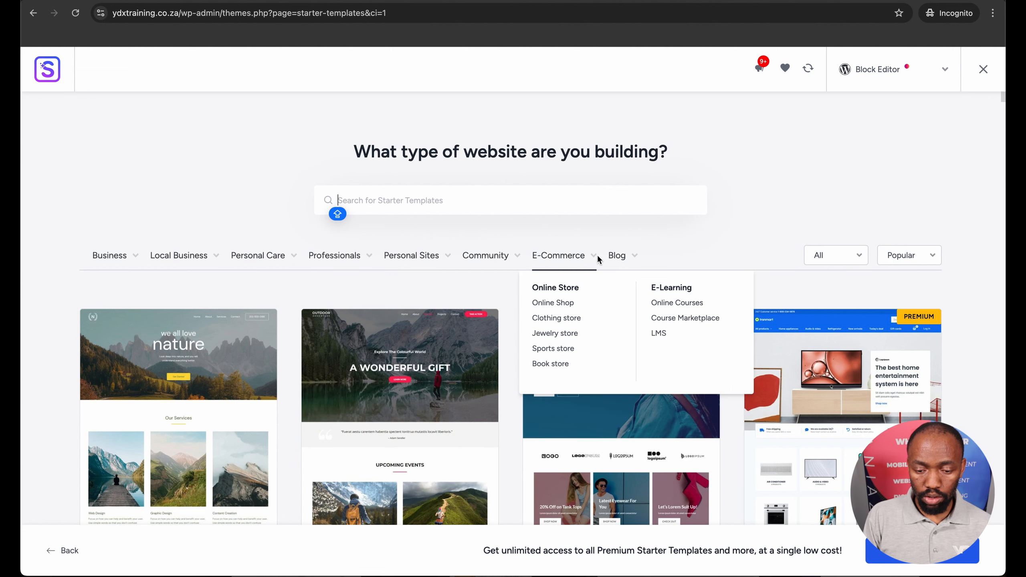
{"action": "left_click", "coordinate": [553, 302]}
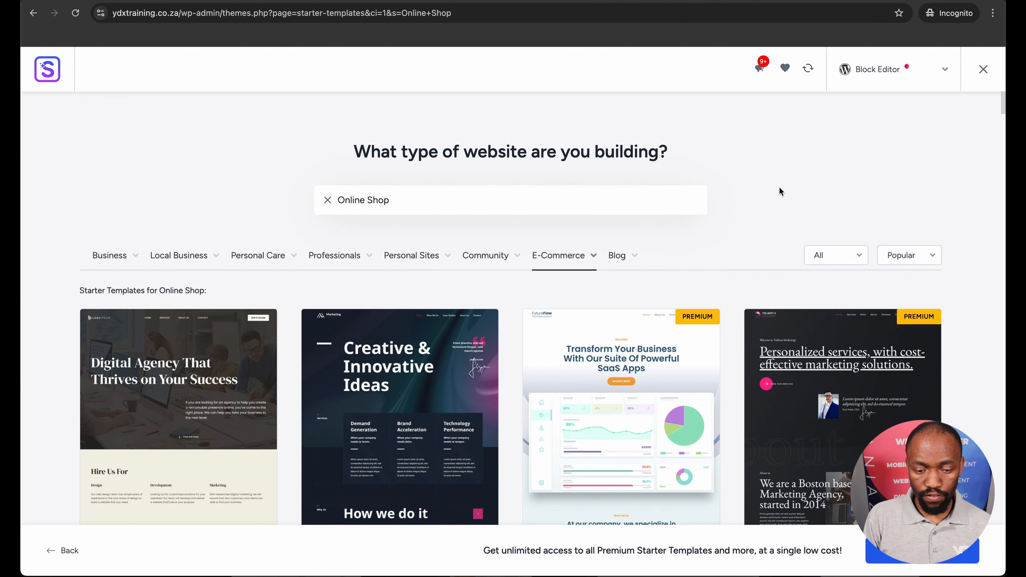
{"action": "scroll", "coordinate": [779, 191], "scroll_direction": "down", "scroll_amount": 4}
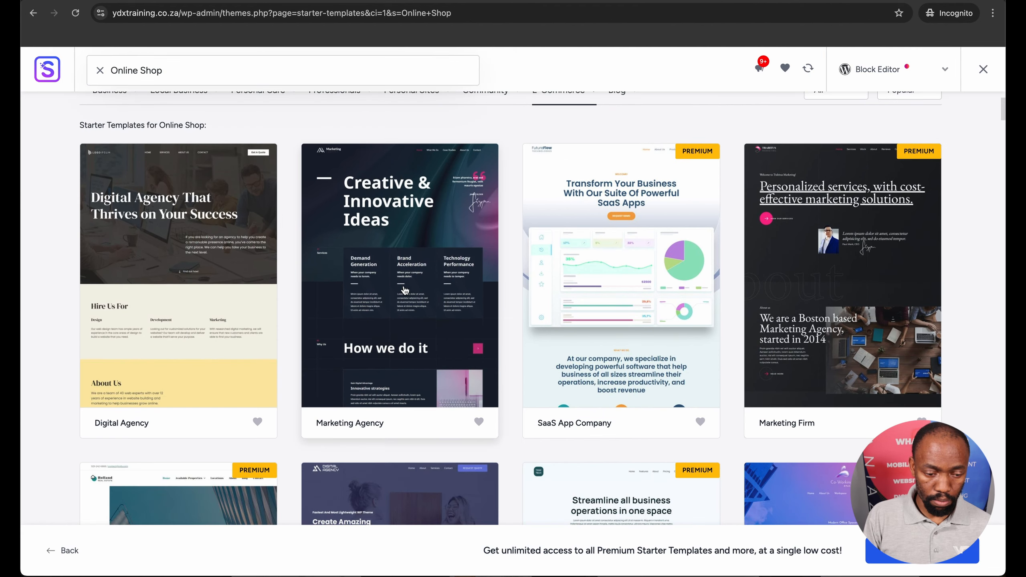
{"action": "scroll", "coordinate": [405, 290], "scroll_direction": "down", "scroll_amount": 2}
{"action": "scroll", "coordinate": [405, 291], "scroll_direction": "down", "scroll_amount": 6}
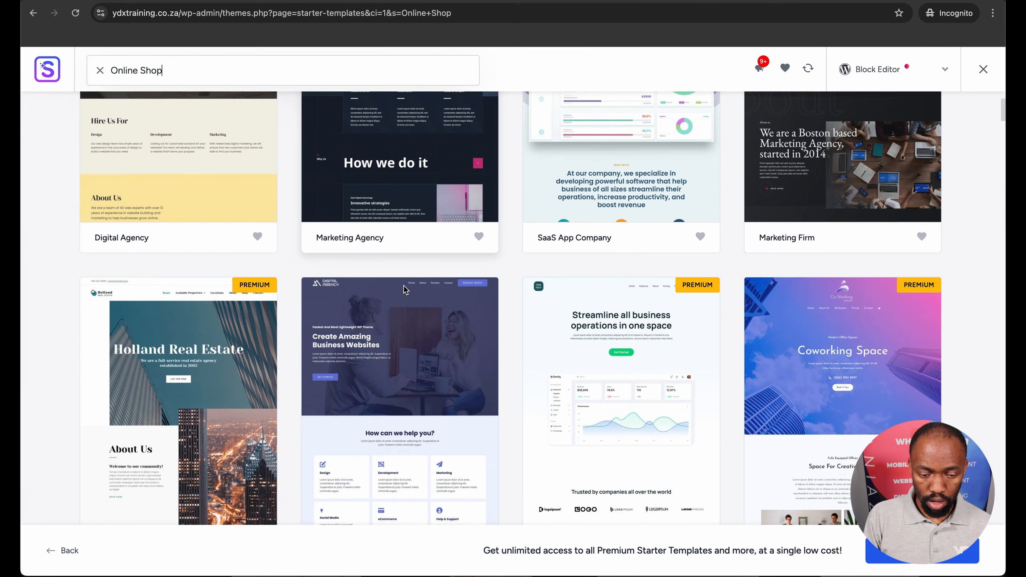
{"action": "scroll", "coordinate": [405, 290], "scroll_direction": "down", "scroll_amount": 12}
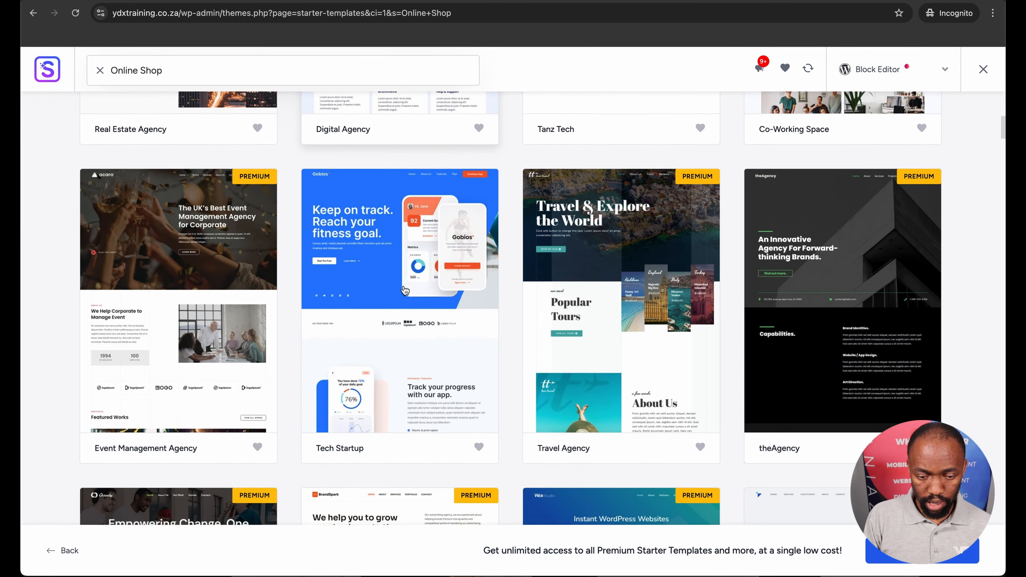
{"action": "scroll", "coordinate": [405, 290], "scroll_direction": "down", "scroll_amount": 13}
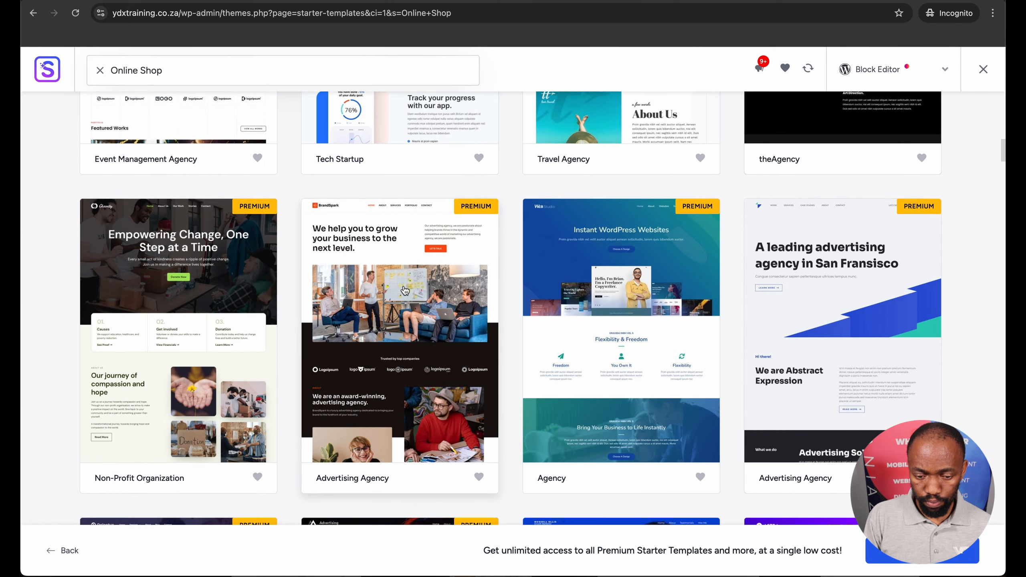
Filter the starter templates by the Sports store category under E-Commerce and select the Custom Printing template
{"action": "mouse_move", "coordinate": [561, 255]}
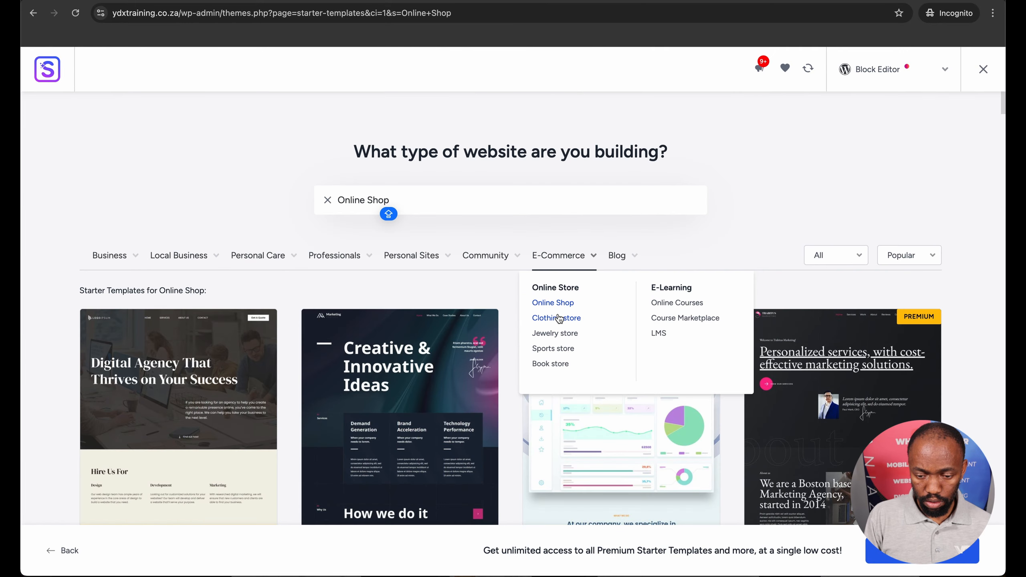
{"action": "left_click", "coordinate": [689, 306]}
{"action": "scroll", "coordinate": [208, 312], "scroll_direction": "down", "scroll_amount": 4}
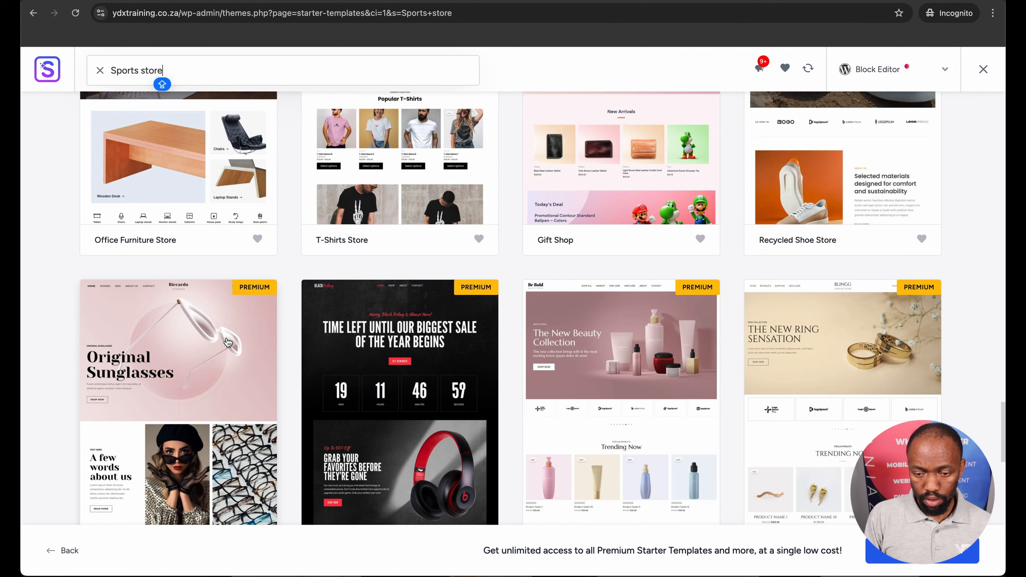
{"action": "scroll", "coordinate": [228, 343], "scroll_direction": "down", "scroll_amount": 12}
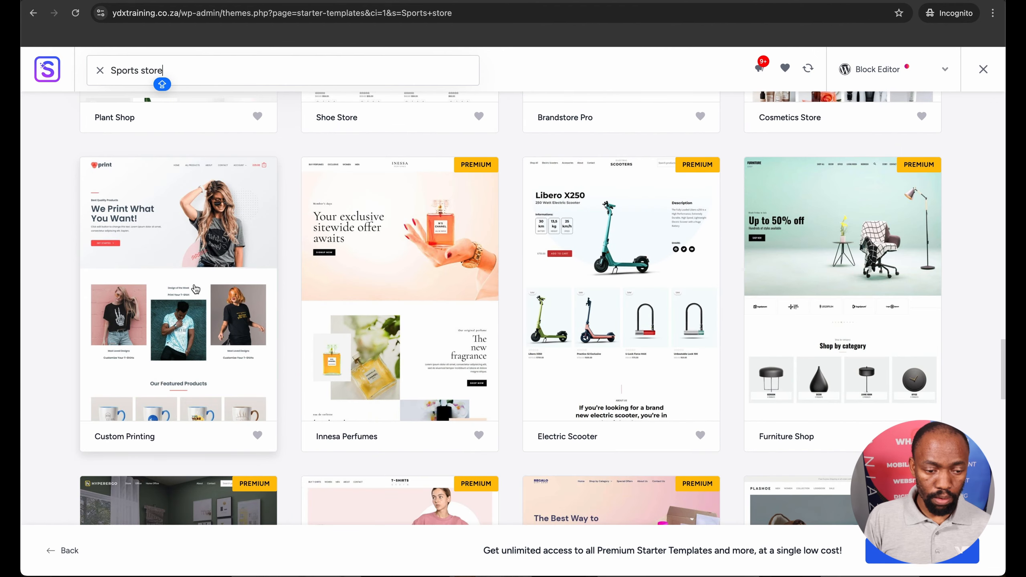
{"action": "left_click", "coordinate": [196, 289]}
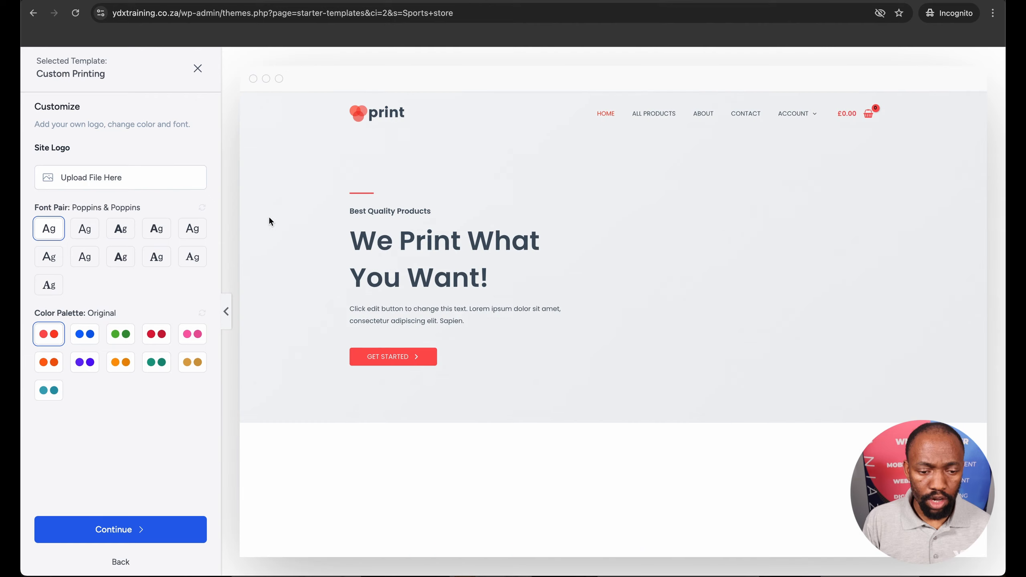
Examine the Custom Printing template's home page preview from the hero banner down to the footer
{"action": "scroll", "coordinate": [364, 235], "scroll_direction": "down", "scroll_amount": 8}
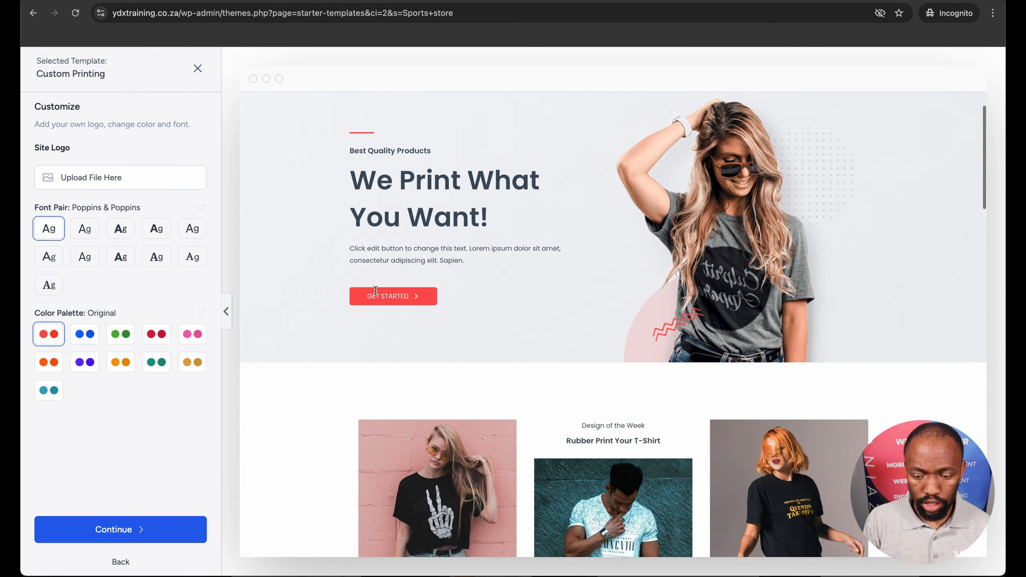
{"action": "scroll", "coordinate": [376, 290], "scroll_direction": "down", "scroll_amount": 5}
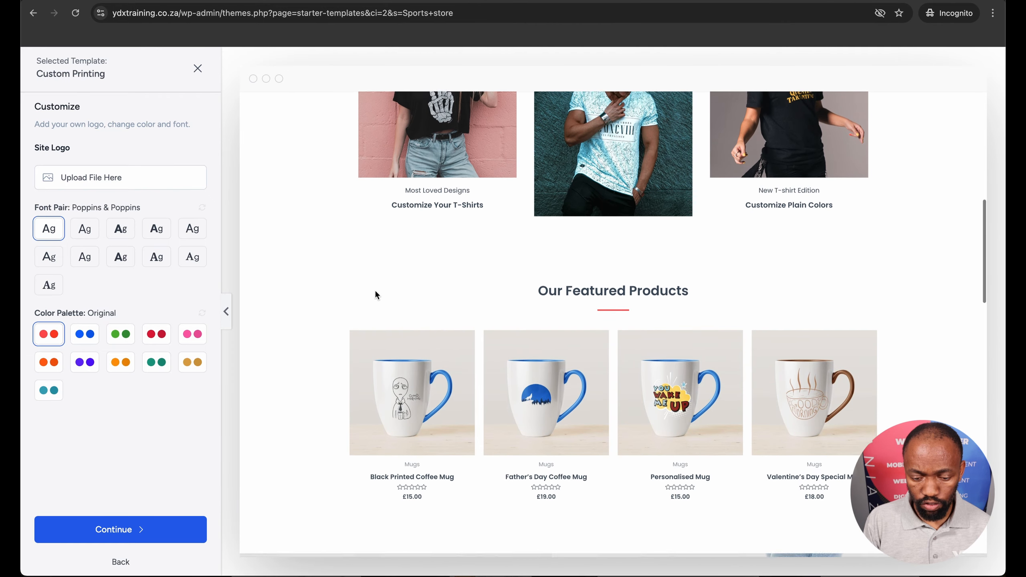
{"action": "scroll", "coordinate": [376, 292], "scroll_direction": "up", "scroll_amount": 3}
{"action": "scroll", "coordinate": [375, 291], "scroll_direction": "down", "scroll_amount": 15}
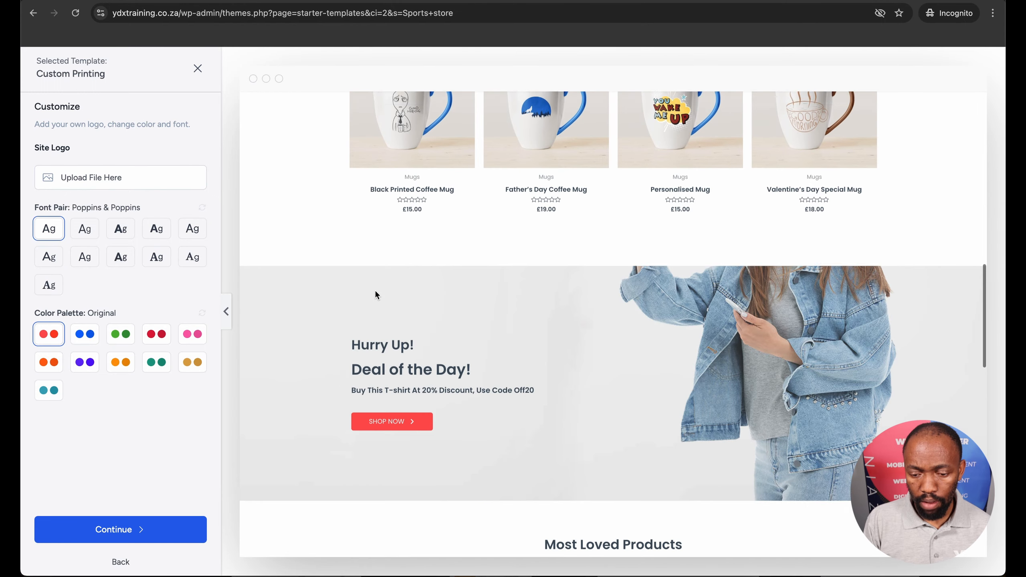
{"action": "scroll", "coordinate": [375, 292], "scroll_direction": "down", "scroll_amount": 5}
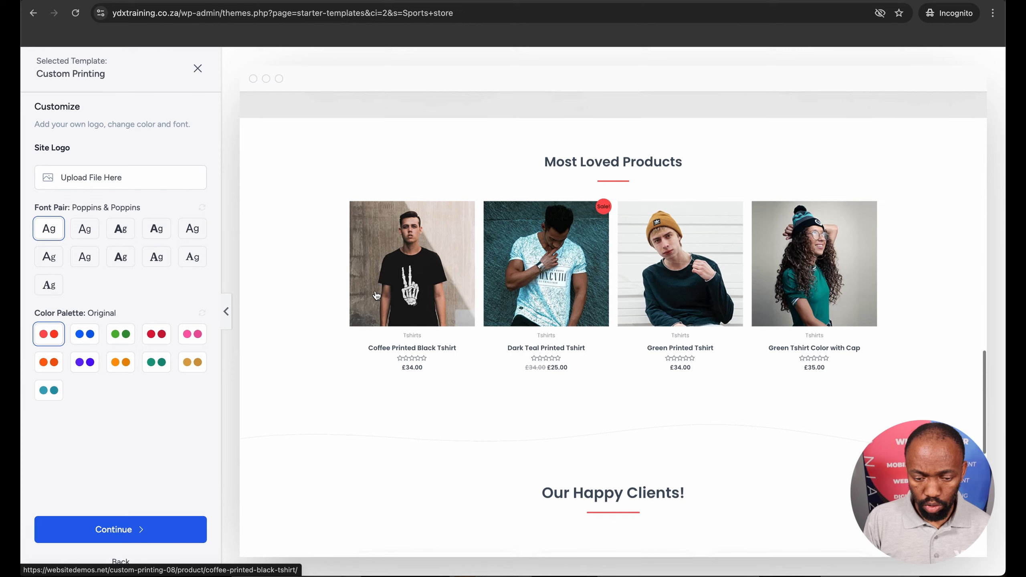
{"action": "scroll", "coordinate": [375, 295], "scroll_direction": "down", "scroll_amount": 4}
{"action": "scroll", "coordinate": [375, 294], "scroll_direction": "down", "scroll_amount": 6}
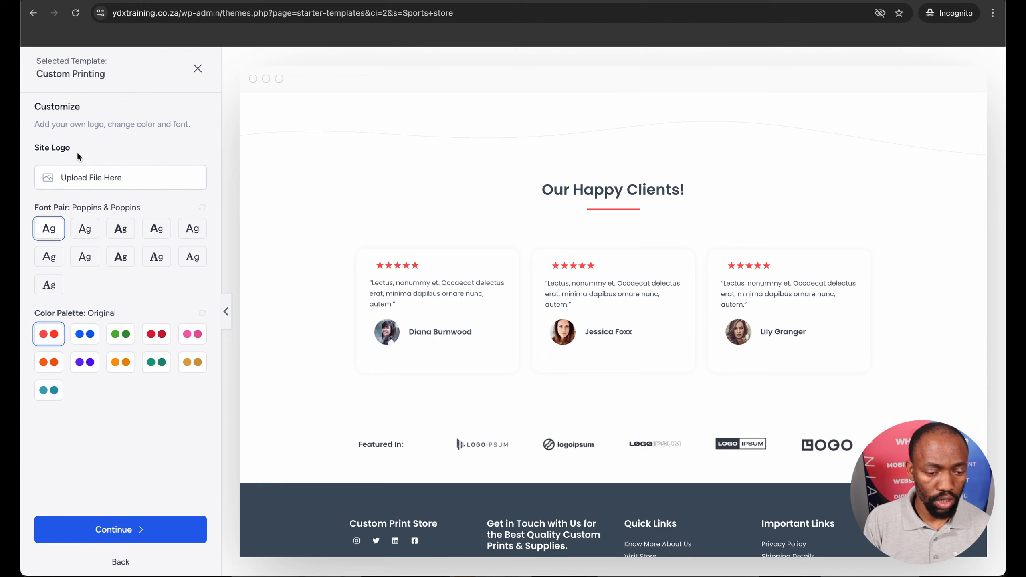
Look at the site logo's file upload options and close them without choosing a file
{"action": "left_click", "coordinate": [79, 178]}
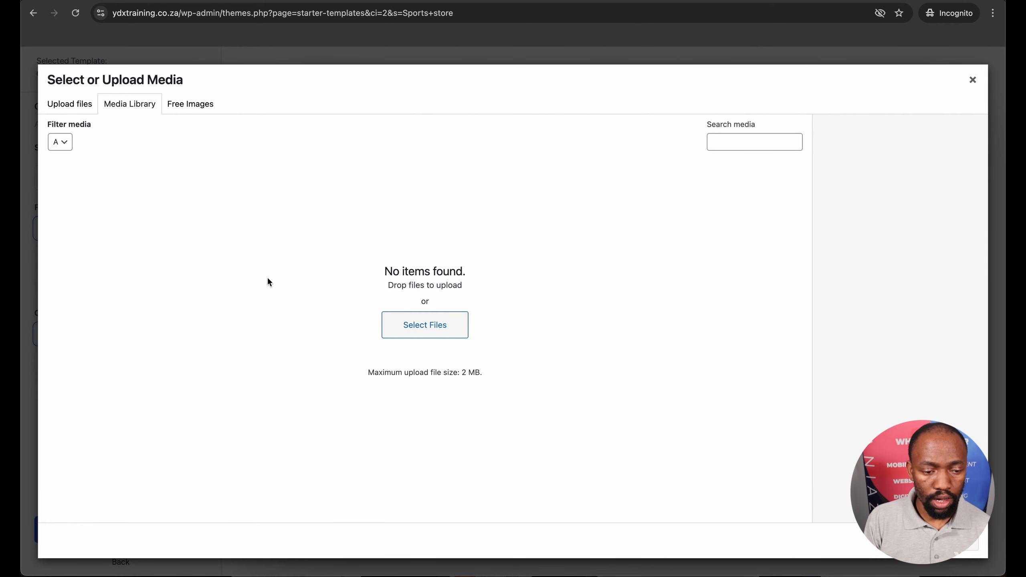
{"action": "left_click", "coordinate": [81, 107]}
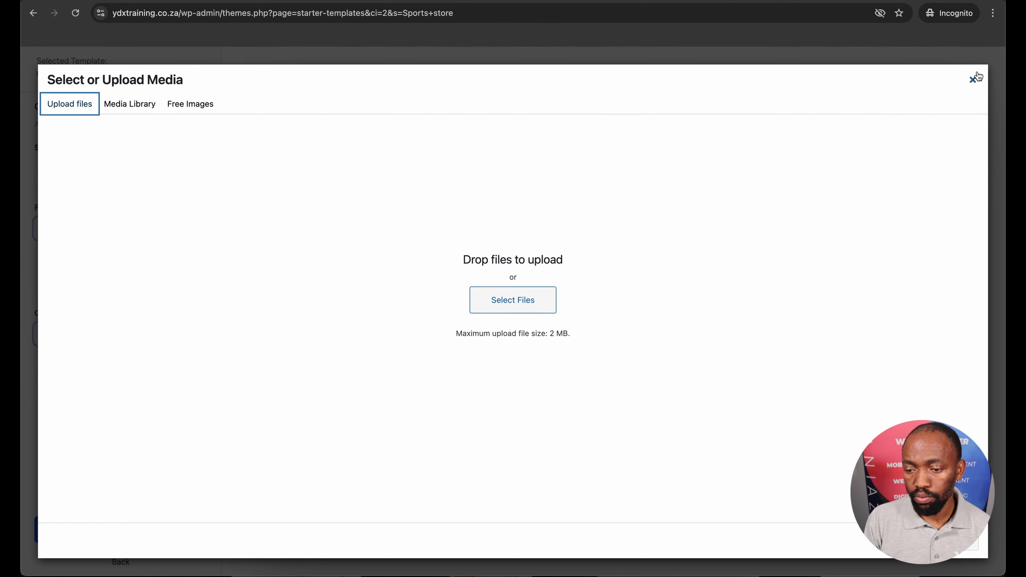
{"action": "left_click", "coordinate": [972, 80]}
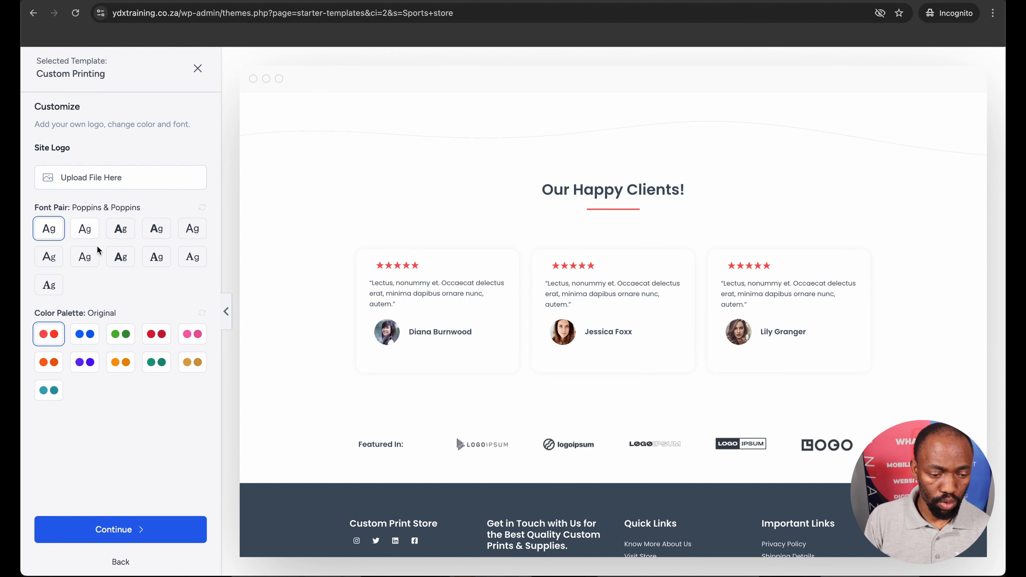
Try the Nunito Sans & Lora and Plus Jakarta Sans & Manrope font pairs, settling on Outfit & DM Sans
{"action": "left_click", "coordinate": [53, 262]}
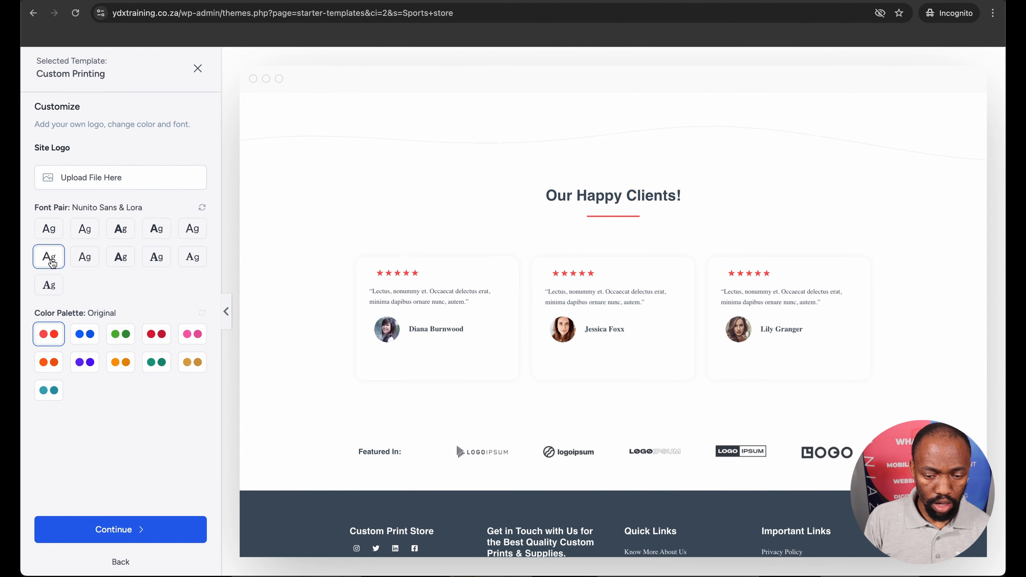
{"action": "left_click", "coordinate": [89, 238]}
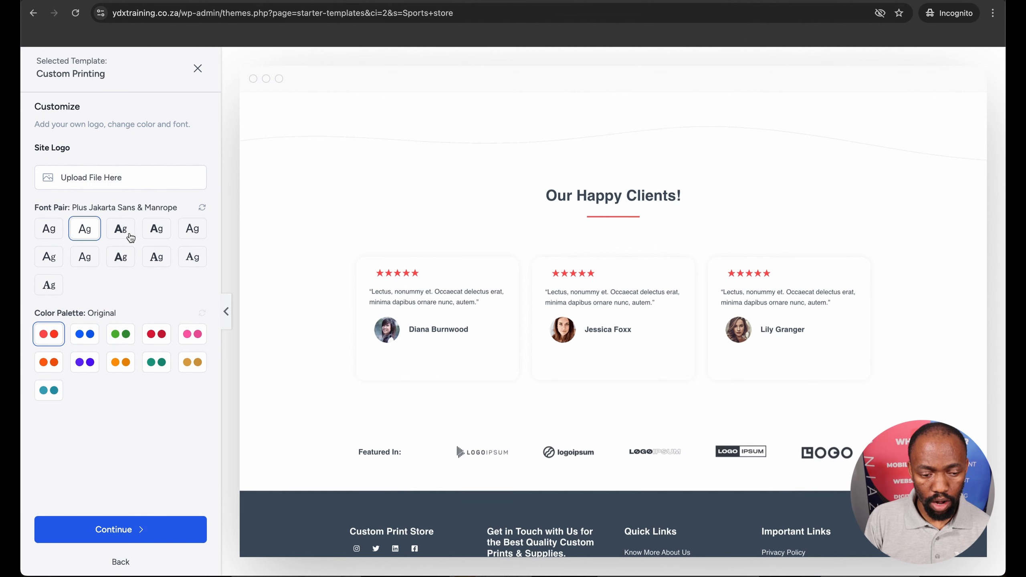
{"action": "scroll", "coordinate": [477, 234], "scroll_direction": "up", "scroll_amount": 10}
{"action": "scroll", "coordinate": [478, 237], "scroll_direction": "up", "scroll_amount": 10}
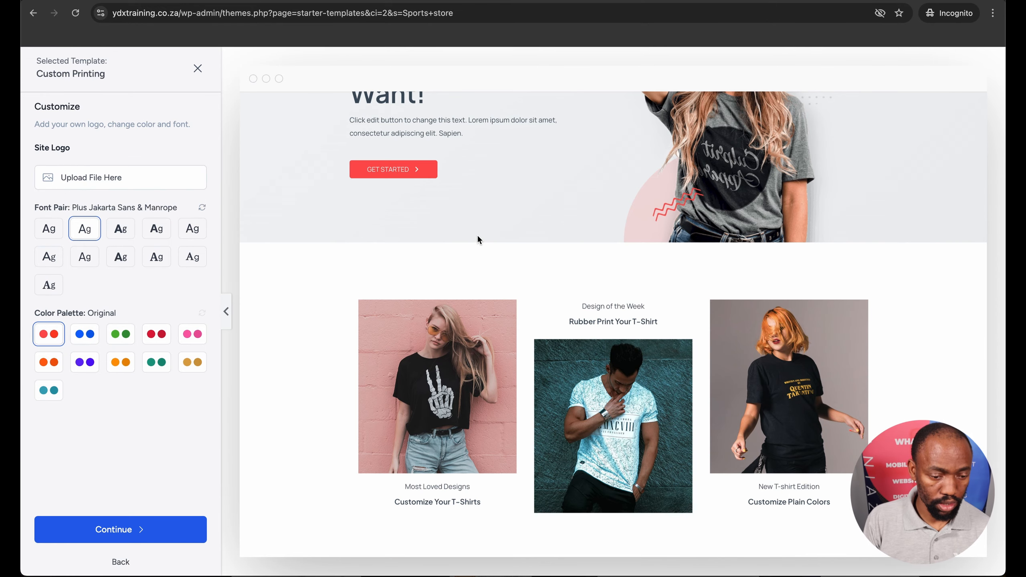
{"action": "left_click", "coordinate": [120, 257]}
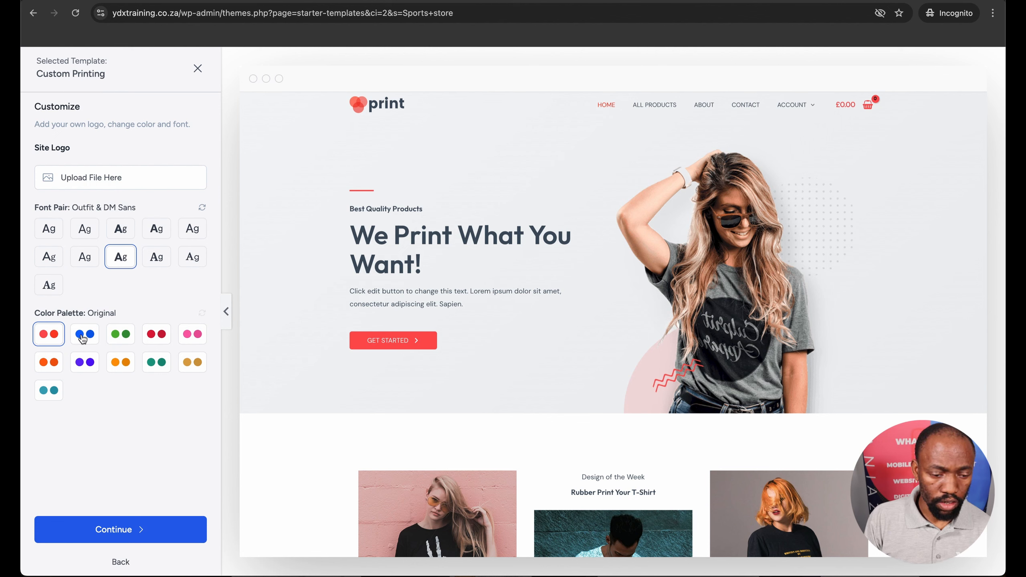
Compare the blue Style 1 and purple Style 6 palettes, choose the orange Style 5 palette and continue to the feature selection
{"action": "left_click", "coordinate": [83, 338]}
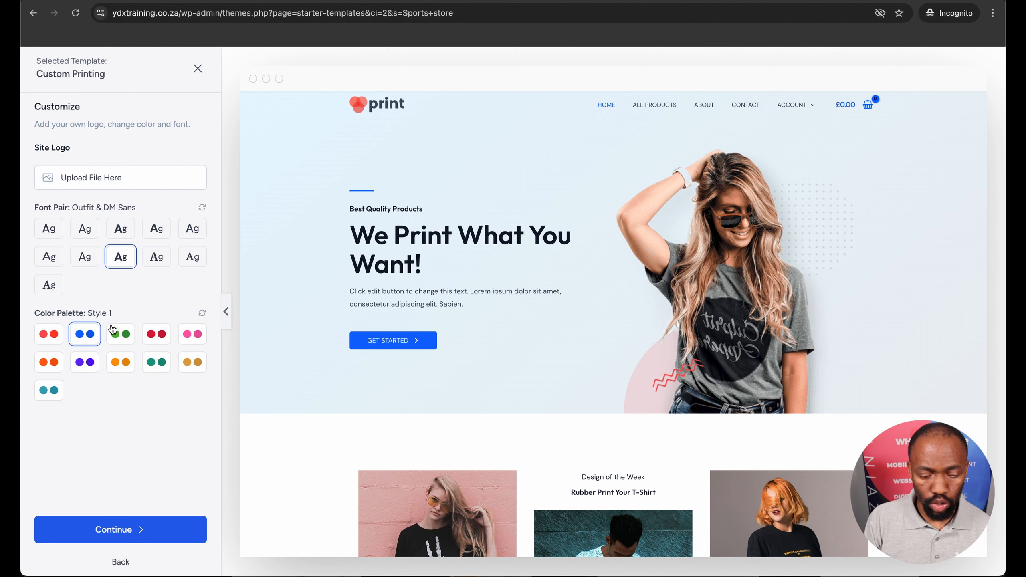
{"action": "left_click", "coordinate": [84, 365]}
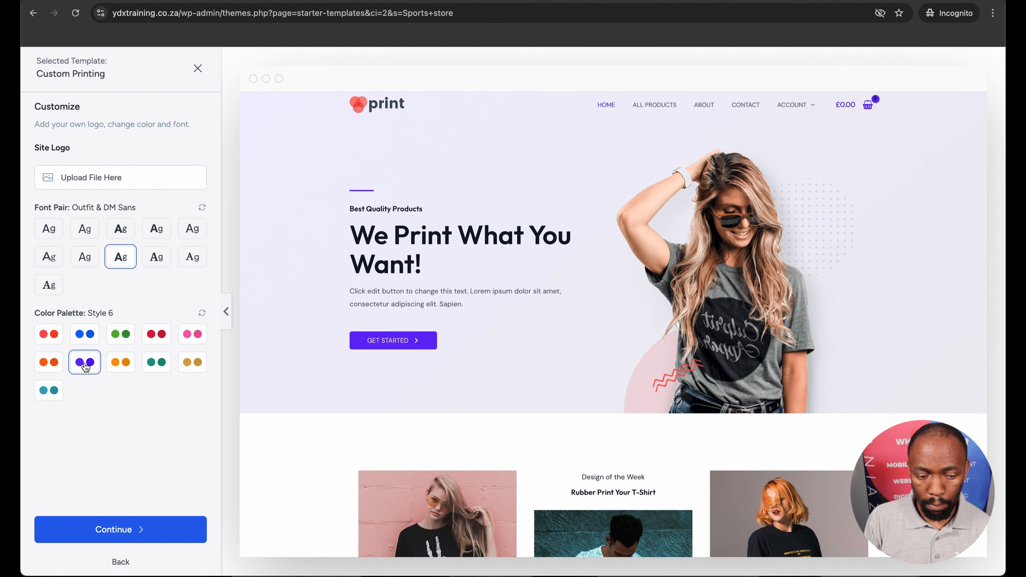
{"action": "left_click", "coordinate": [44, 367]}
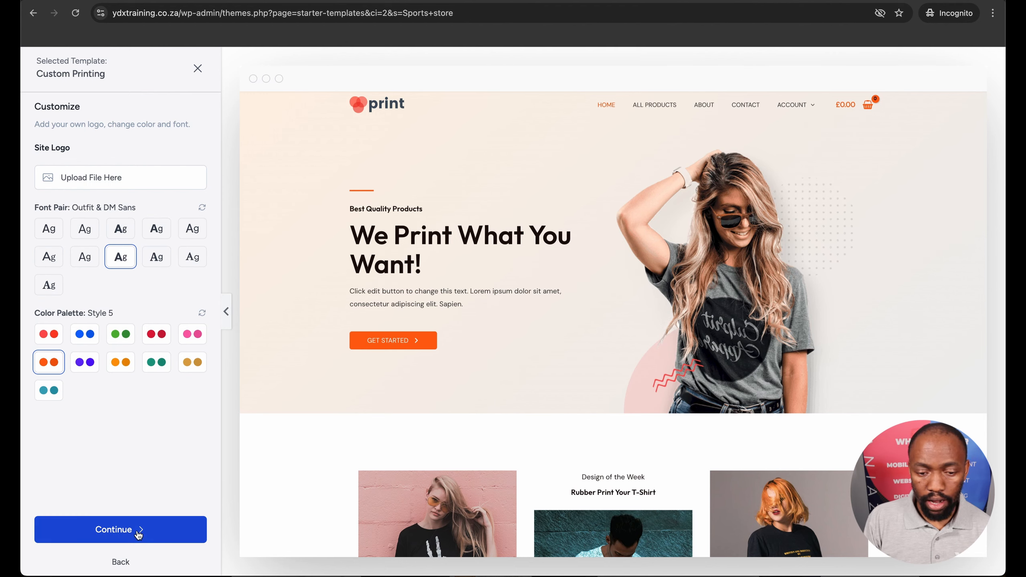
{"action": "scroll", "coordinate": [430, 384], "scroll_direction": "down", "scroll_amount": 10}
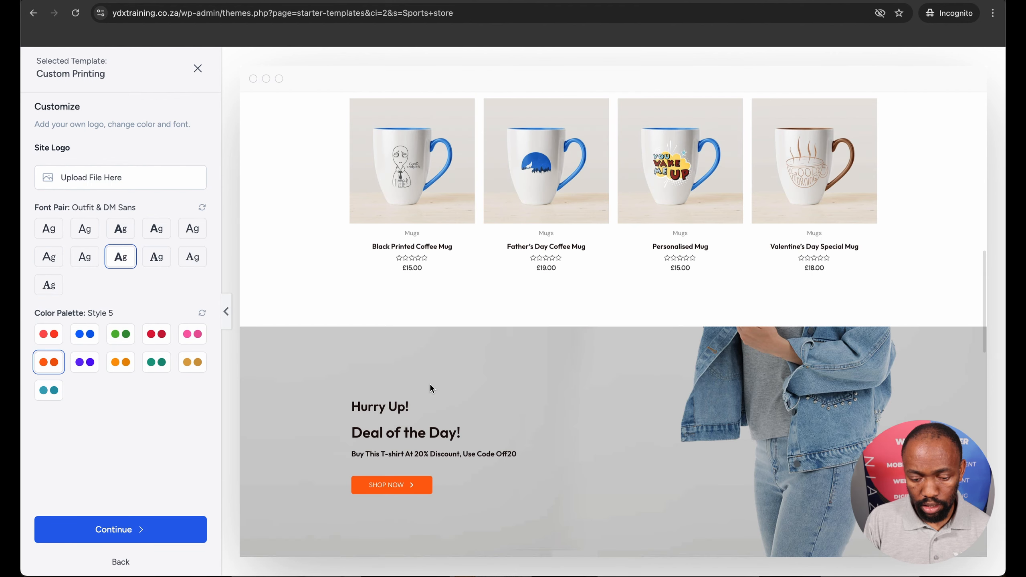
{"action": "left_click", "coordinate": [141, 533]}
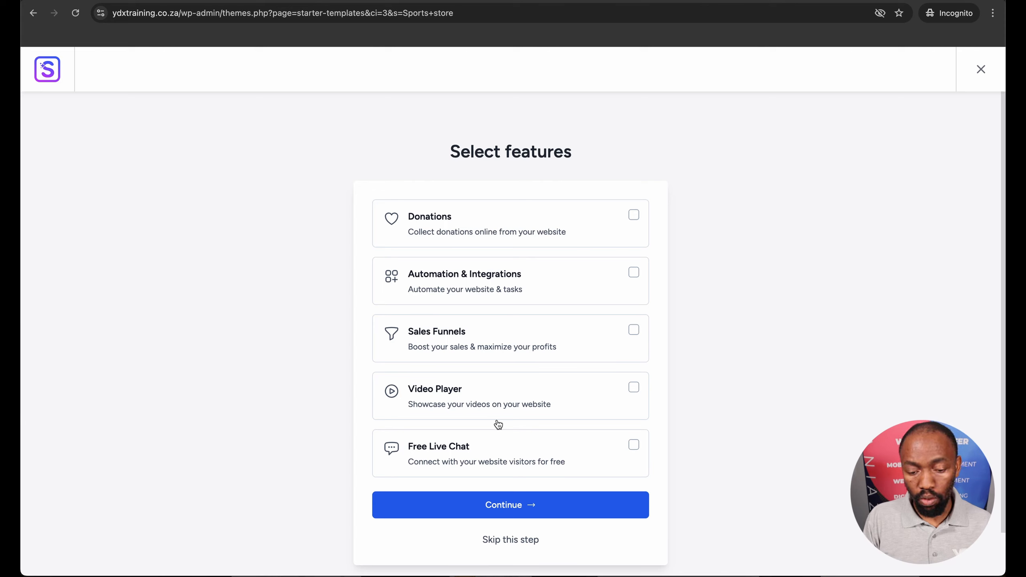
Add the Free Live Chat feature and build the website with the personal details left blank
{"action": "left_click", "coordinate": [633, 446]}
{"action": "left_click", "coordinate": [511, 504]}
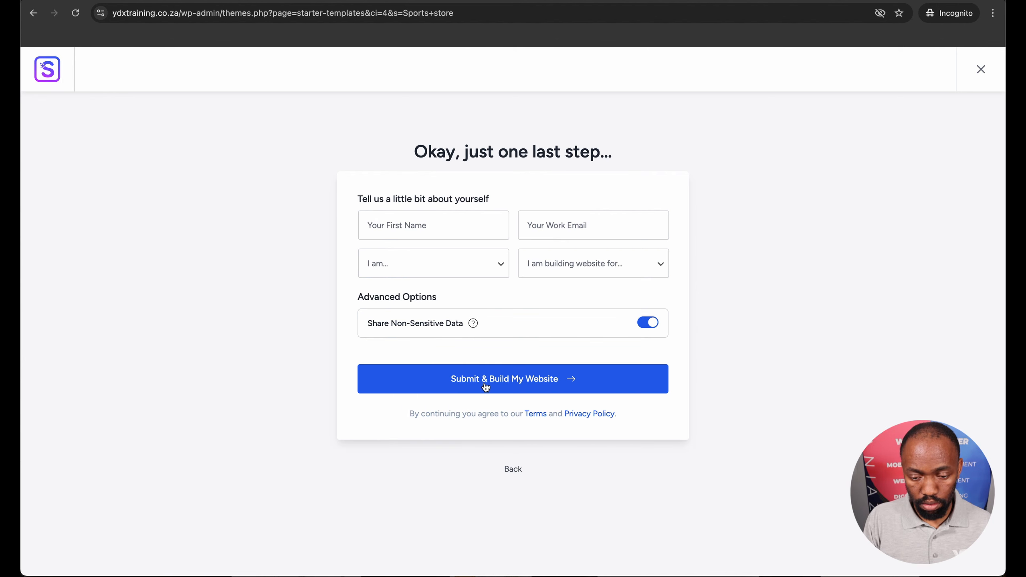
{"action": "left_click", "coordinate": [529, 380]}
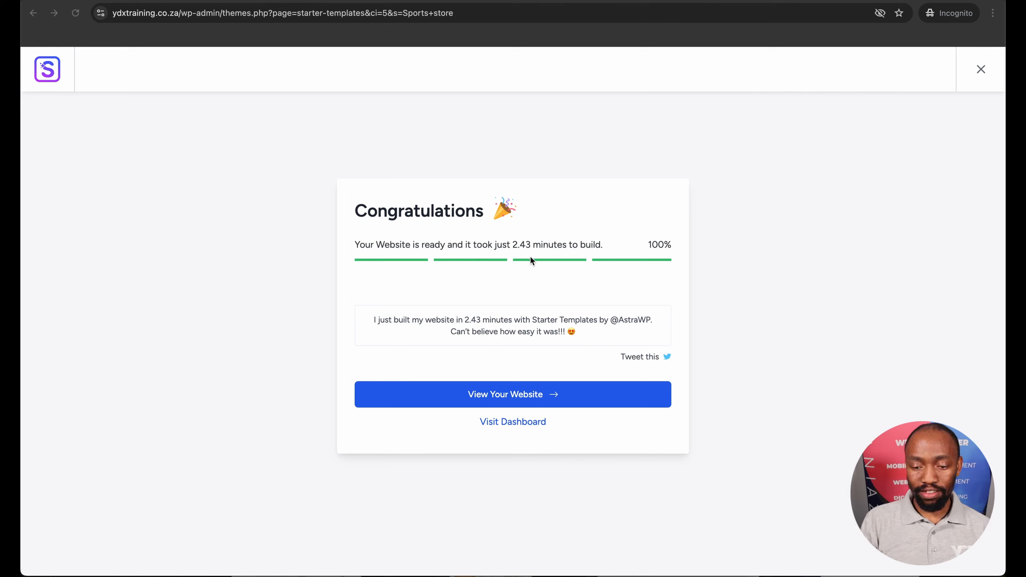
View the newly built website and look through its home page from the hero banner down to the footer
{"action": "left_click", "coordinate": [523, 397]}
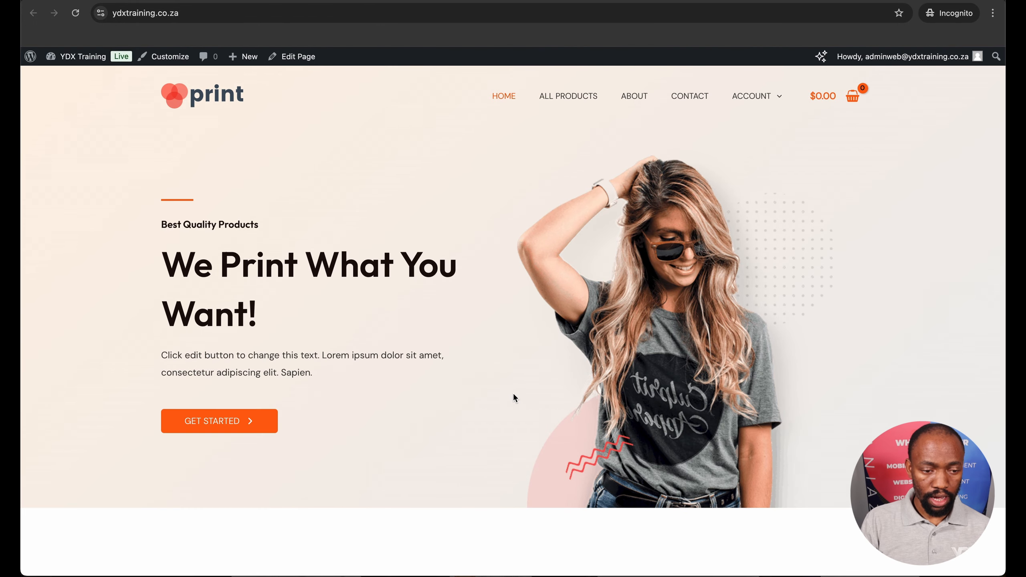
{"action": "scroll", "coordinate": [269, 319], "scroll_direction": "down", "scroll_amount": 3}
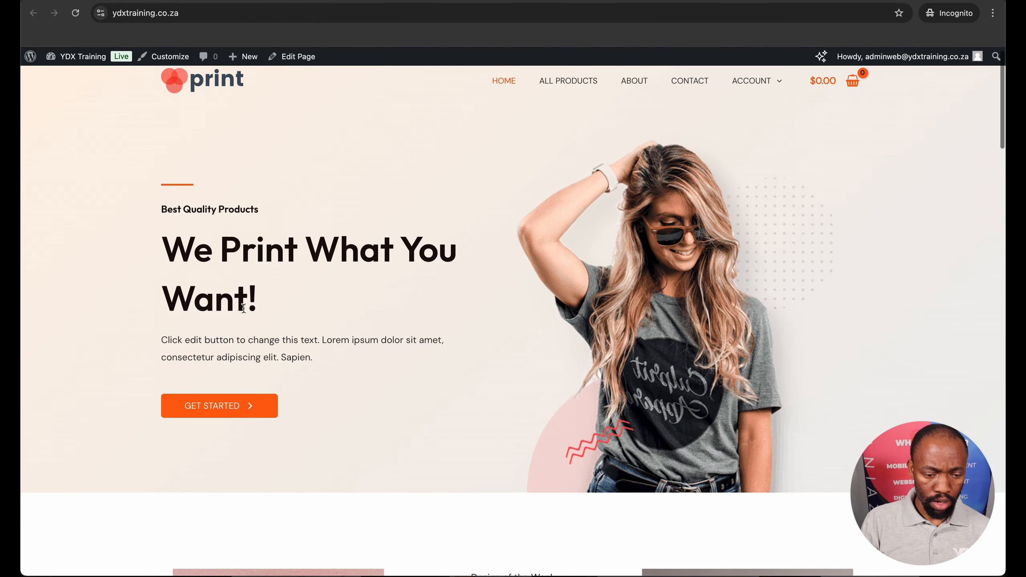
{"action": "scroll", "coordinate": [243, 308], "scroll_direction": "down", "scroll_amount": 20}
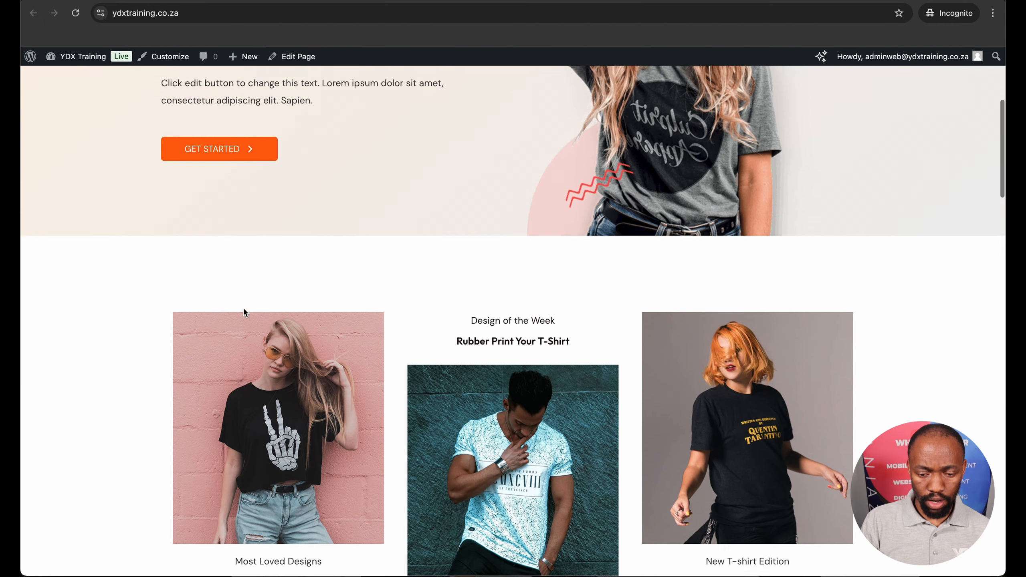
{"action": "scroll", "coordinate": [244, 311], "scroll_direction": "down", "scroll_amount": 10}
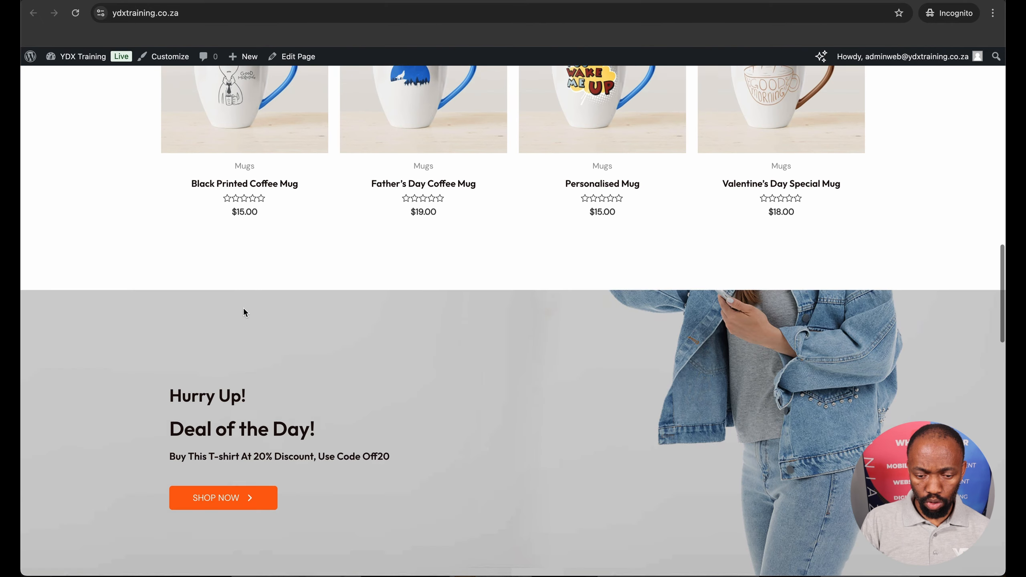
{"action": "scroll", "coordinate": [243, 311], "scroll_direction": "down", "scroll_amount": 12}
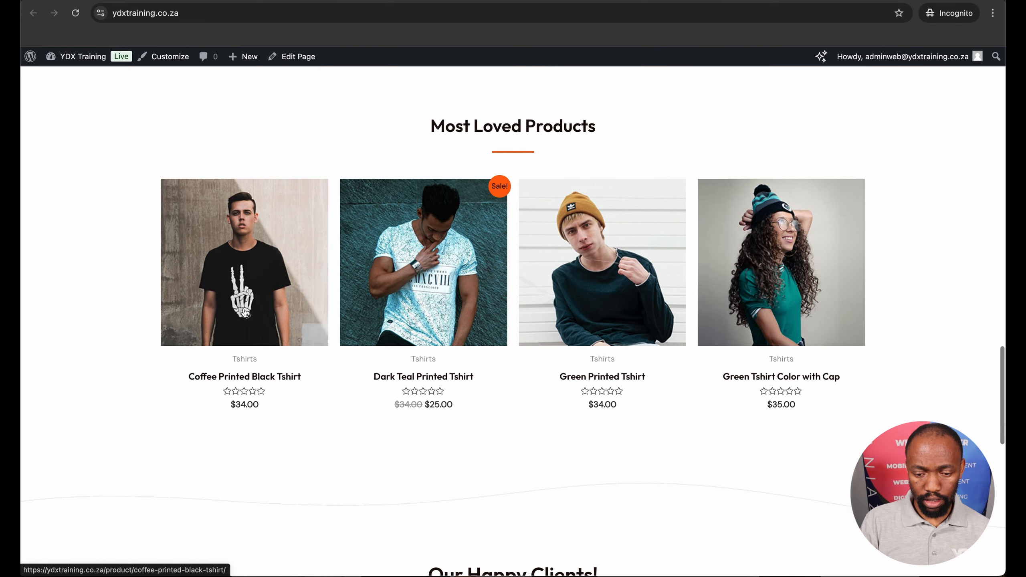
{"action": "scroll", "coordinate": [244, 308], "scroll_direction": "down", "scroll_amount": 3}
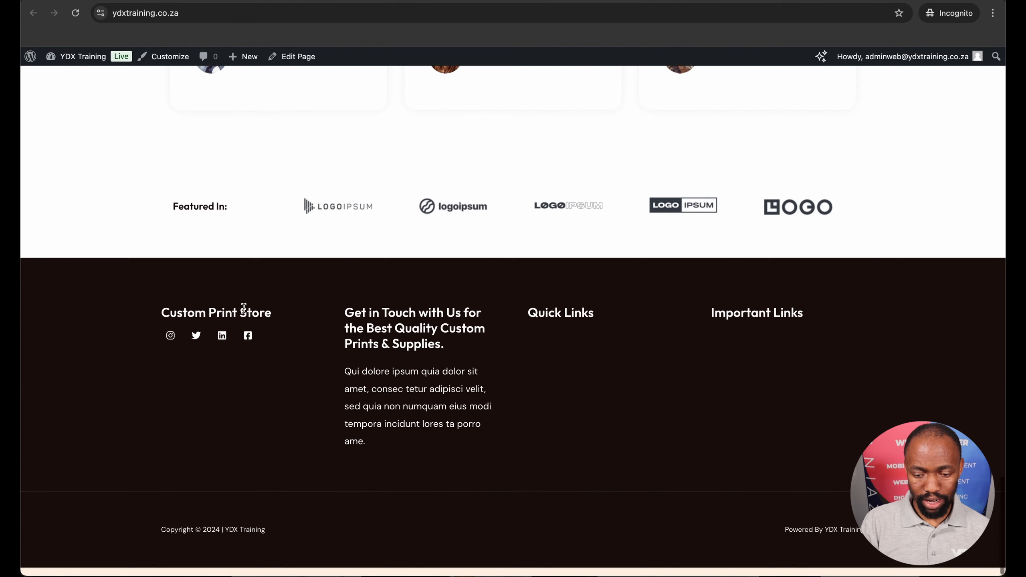
{"action": "scroll", "coordinate": [244, 308], "scroll_direction": "up", "scroll_amount": 20}
{"action": "scroll", "coordinate": [244, 311], "scroll_direction": "up", "scroll_amount": 8}
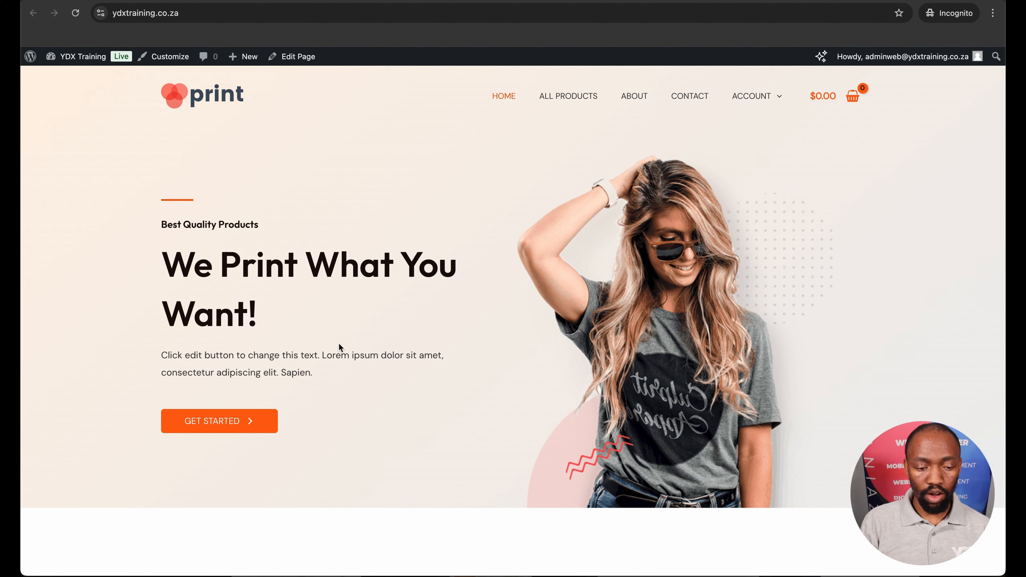
Examine the live home page's Our Featured Products and Deal of the Day sections again
{"action": "scroll", "coordinate": [472, 373], "scroll_direction": "down", "scroll_amount": 1}
{"action": "scroll", "coordinate": [471, 372], "scroll_direction": "up", "scroll_amount": 1}
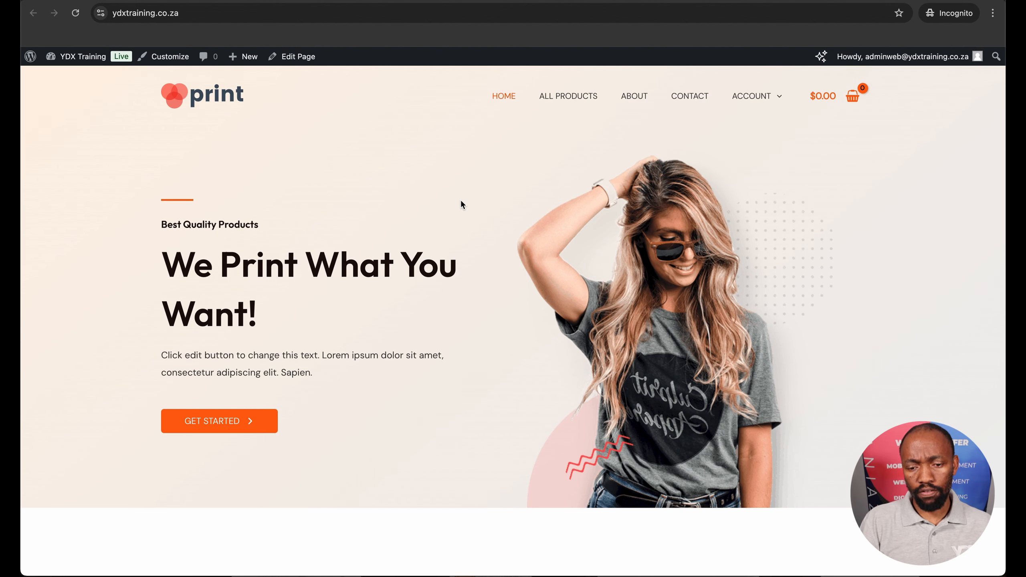
{"action": "scroll", "coordinate": [476, 333], "scroll_direction": "down", "scroll_amount": 15}
{"action": "scroll", "coordinate": [478, 339], "scroll_direction": "down", "scroll_amount": 20}
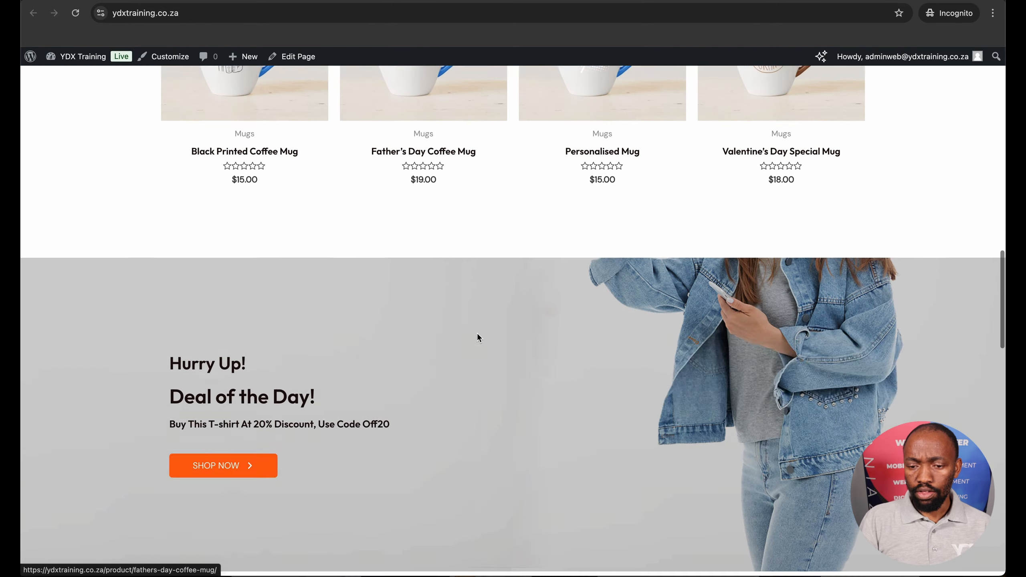
{"action": "scroll", "coordinate": [477, 338], "scroll_direction": "up", "scroll_amount": 5}
{"action": "scroll", "coordinate": [477, 335], "scroll_direction": "up", "scroll_amount": 10}
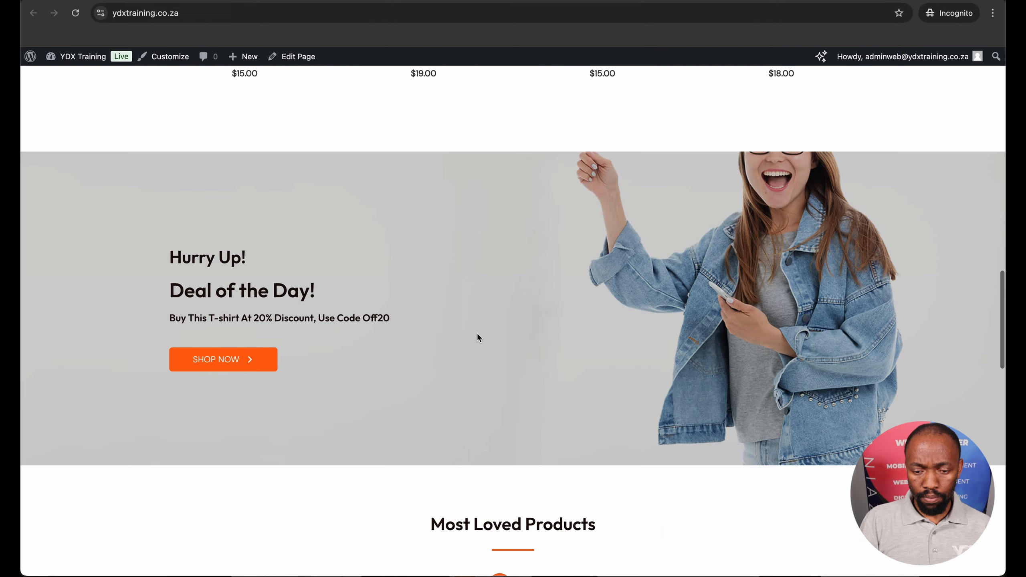
{"action": "scroll", "coordinate": [478, 336], "scroll_direction": "up", "scroll_amount": 3}
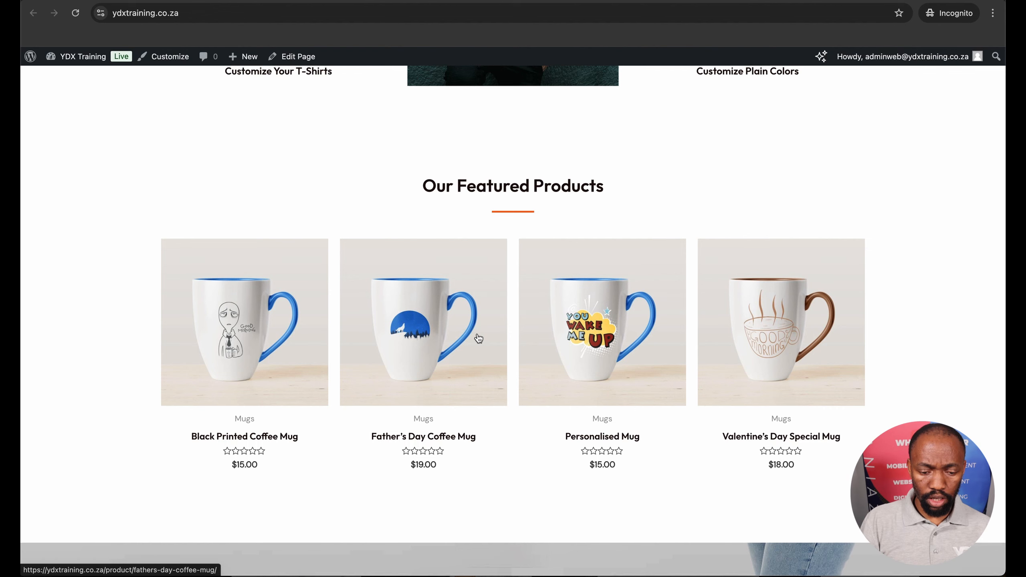
{"action": "scroll", "coordinate": [479, 339], "scroll_direction": "up", "scroll_amount": 10}
{"action": "scroll", "coordinate": [477, 334], "scroll_direction": "down", "scroll_amount": 1}
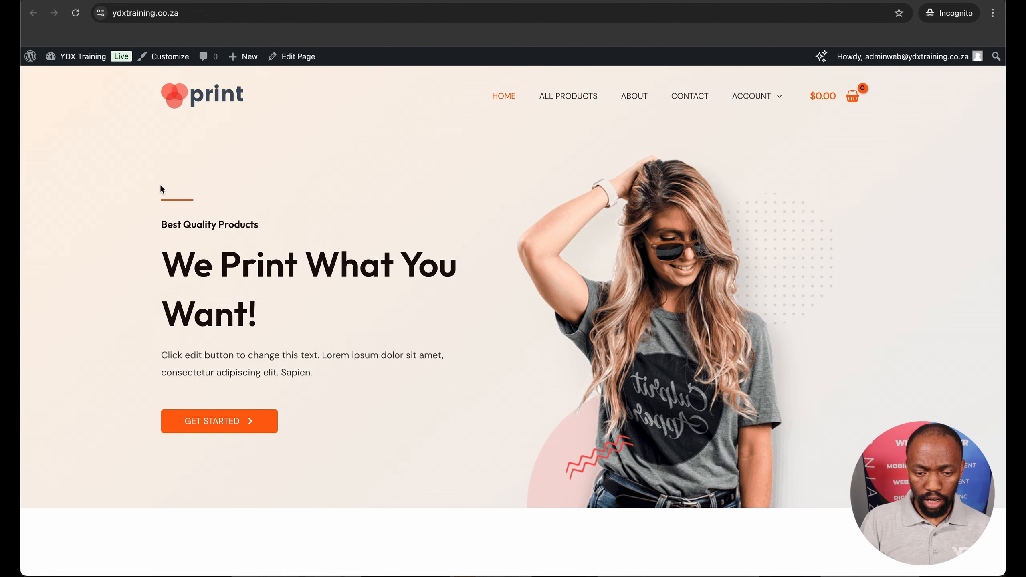
Go to the site's WordPress dashboard and open the general WooCommerce settings
{"action": "mouse_move", "coordinate": [51, 56]}
{"action": "left_click", "coordinate": [64, 78]}
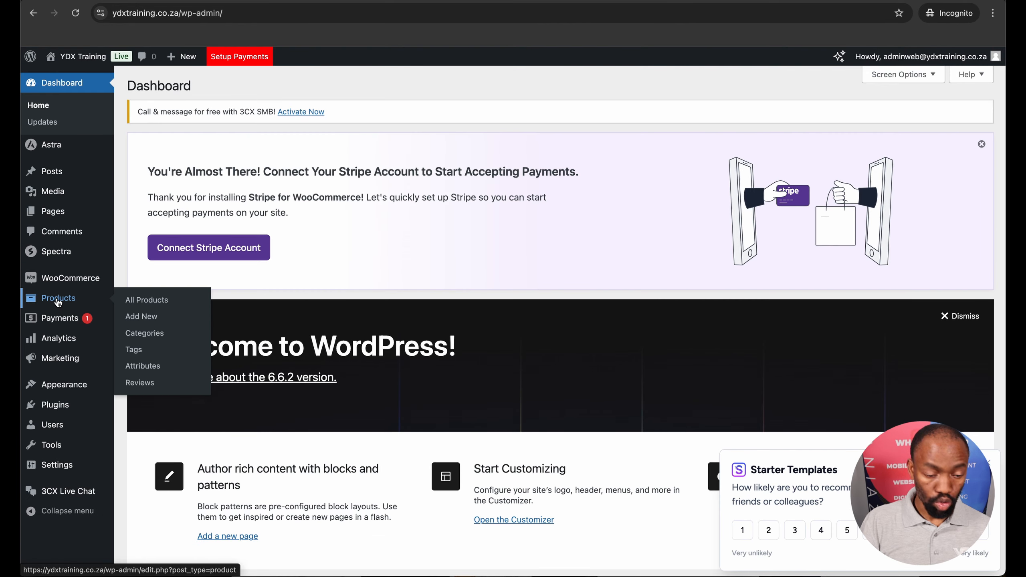
{"action": "mouse_move", "coordinate": [57, 283]}
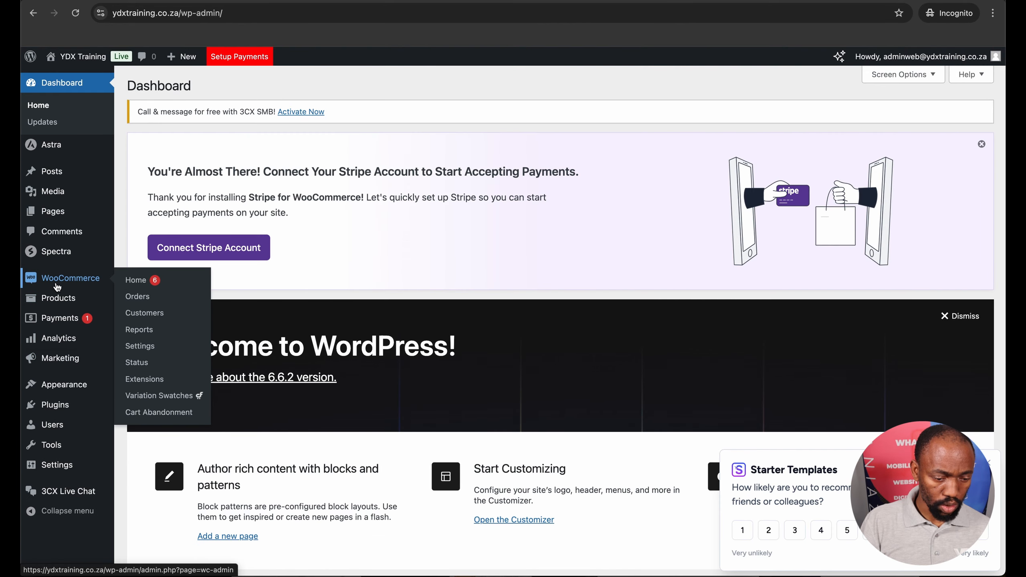
{"action": "left_click", "coordinate": [138, 349]}
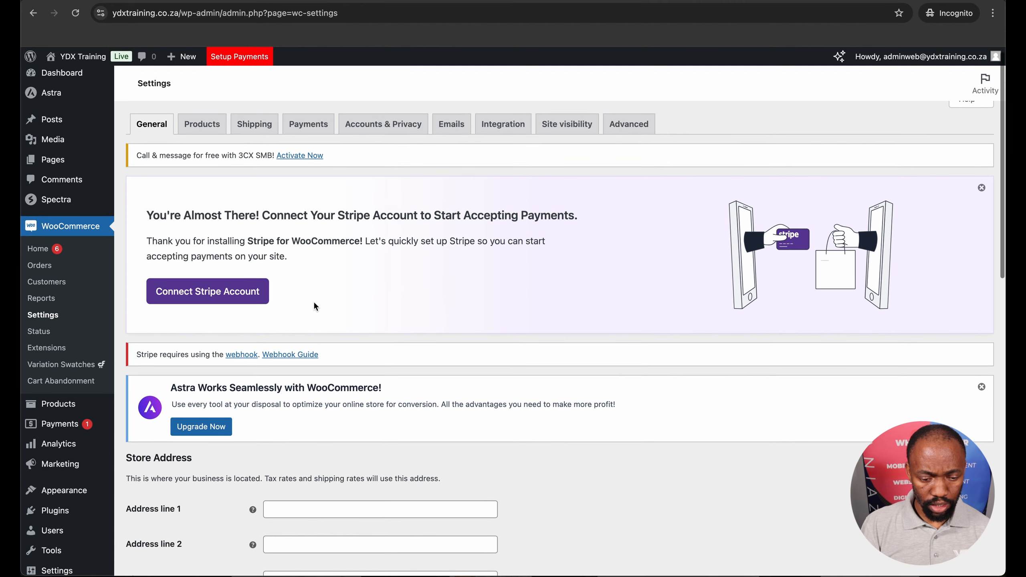
Set the store's country and state to South Africa — Western Cape and fill in its address, city and postcode from a saved address
{"action": "scroll", "coordinate": [313, 301], "scroll_direction": "down", "scroll_amount": 10}
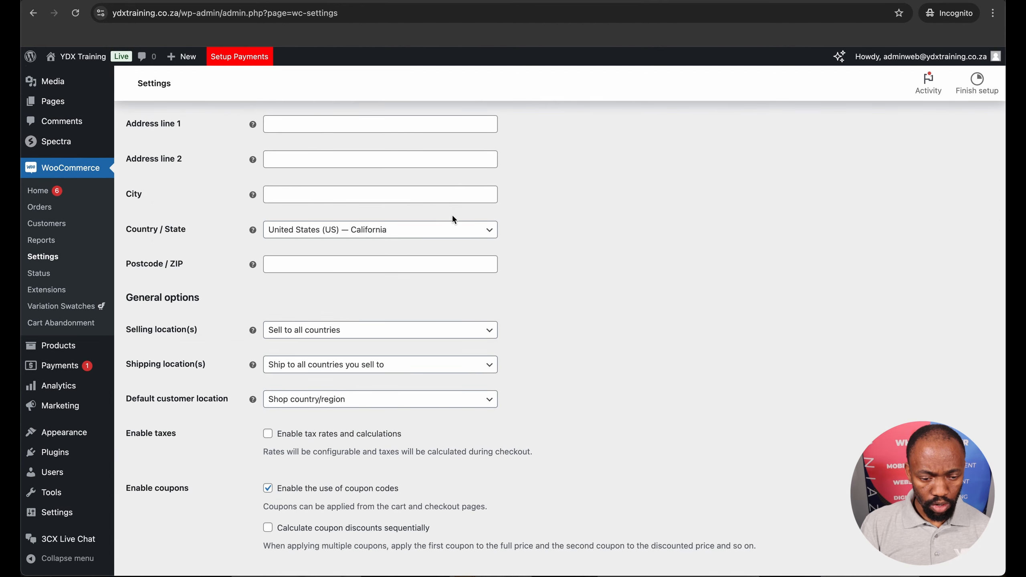
{"action": "left_click", "coordinate": [489, 230]}
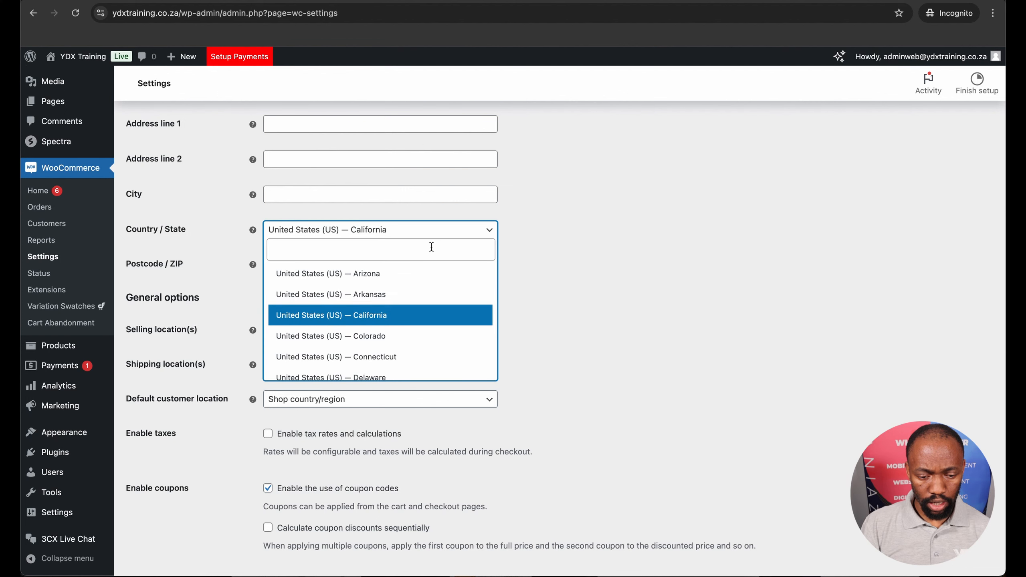
{"action": "type", "text": "south"}
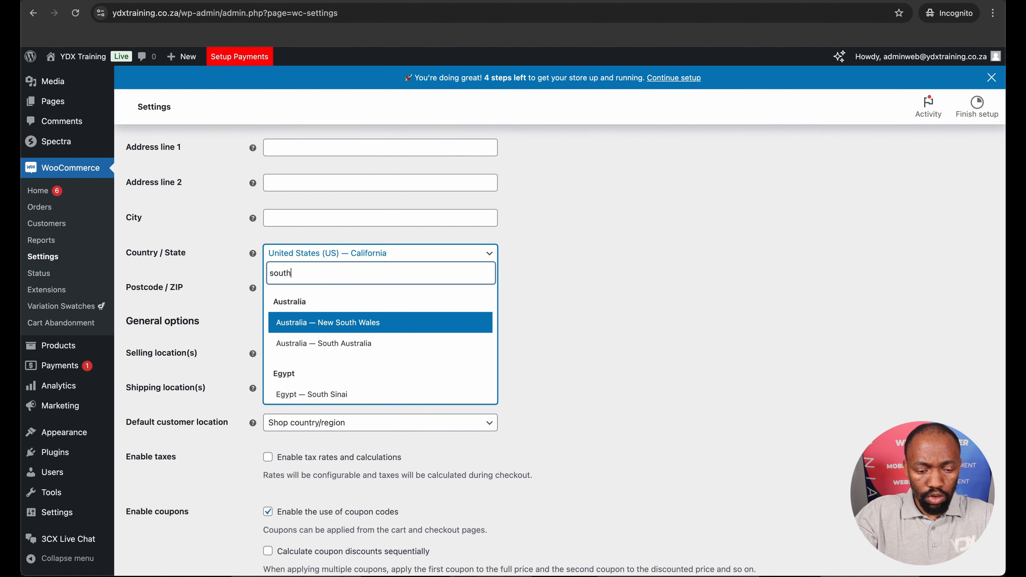
{"action": "scroll", "coordinate": [388, 347], "scroll_direction": "down", "scroll_amount": 1}
{"action": "scroll", "coordinate": [388, 347], "scroll_direction": "down", "scroll_amount": 8}
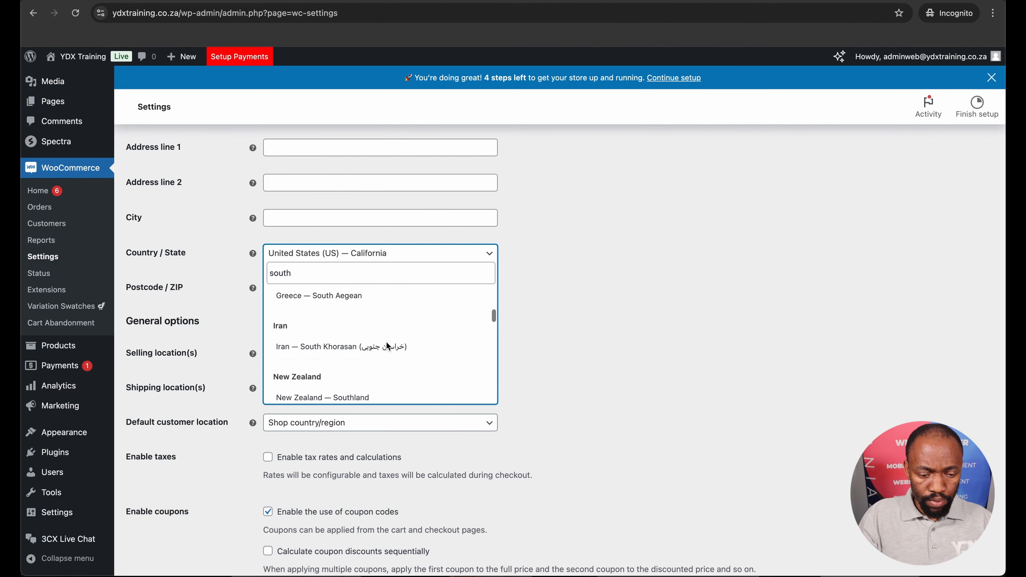
{"action": "scroll", "coordinate": [388, 346], "scroll_direction": "down", "scroll_amount": 2}
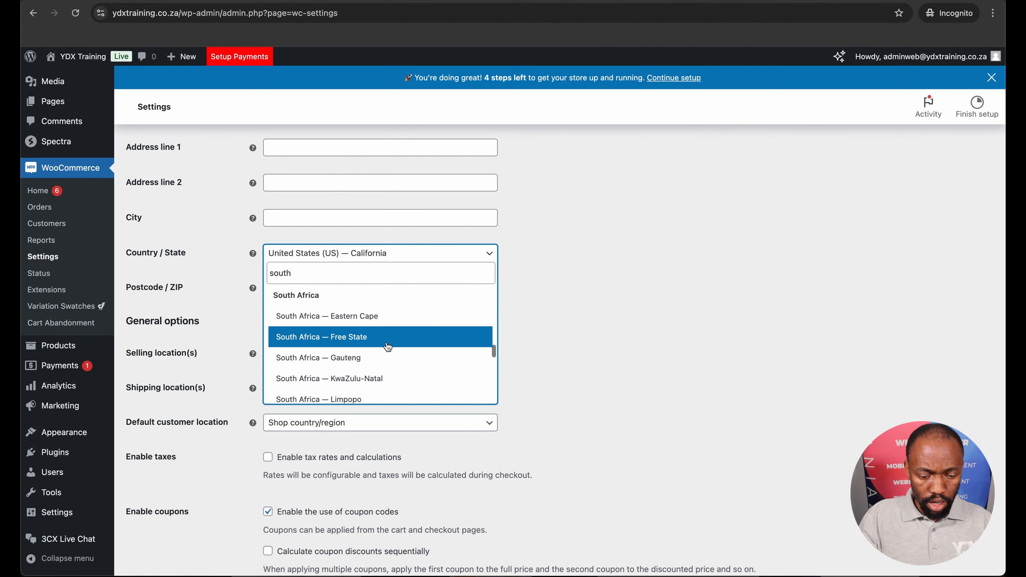
{"action": "scroll", "coordinate": [388, 346], "scroll_direction": "down", "scroll_amount": 2}
{"action": "scroll", "coordinate": [386, 359], "scroll_direction": "down", "scroll_amount": 2}
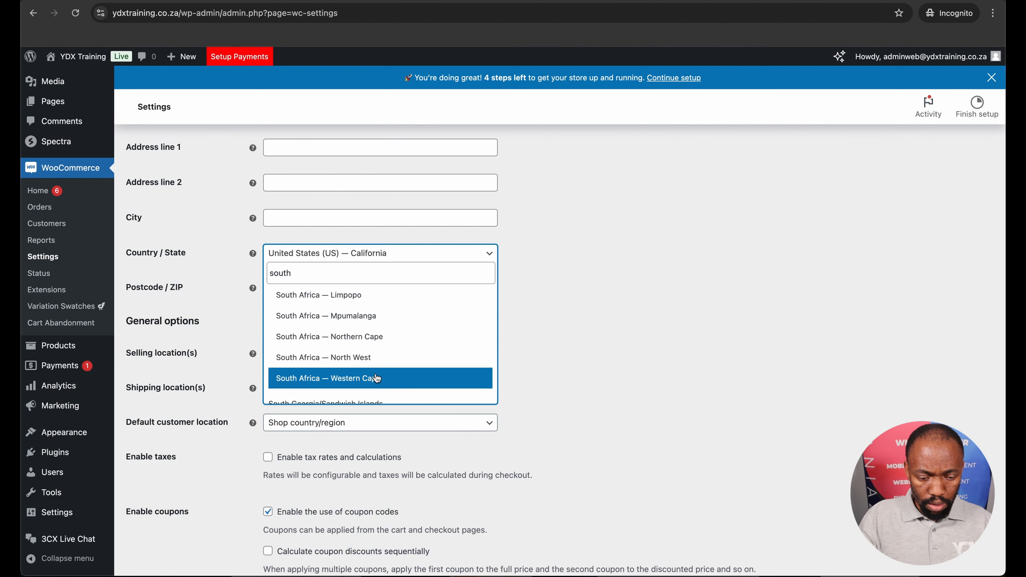
{"action": "left_click", "coordinate": [377, 379]}
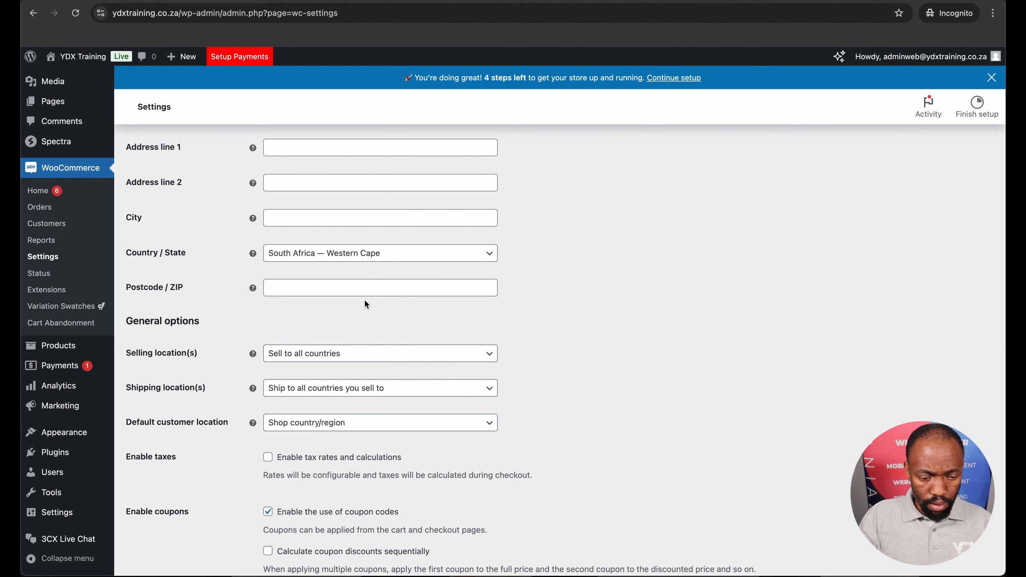
{"action": "left_click", "coordinate": [310, 287]}
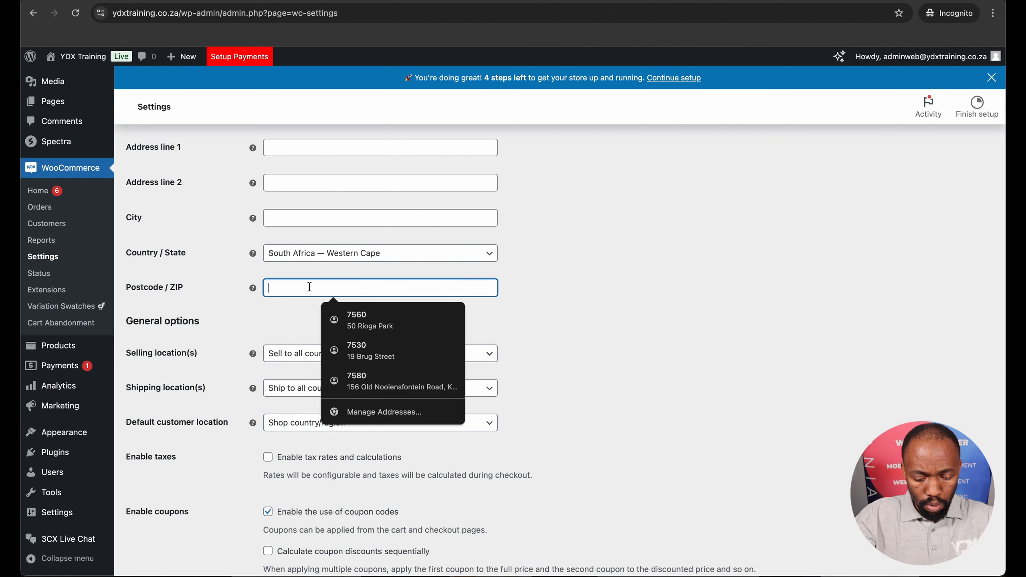
{"action": "left_click", "coordinate": [366, 350]}
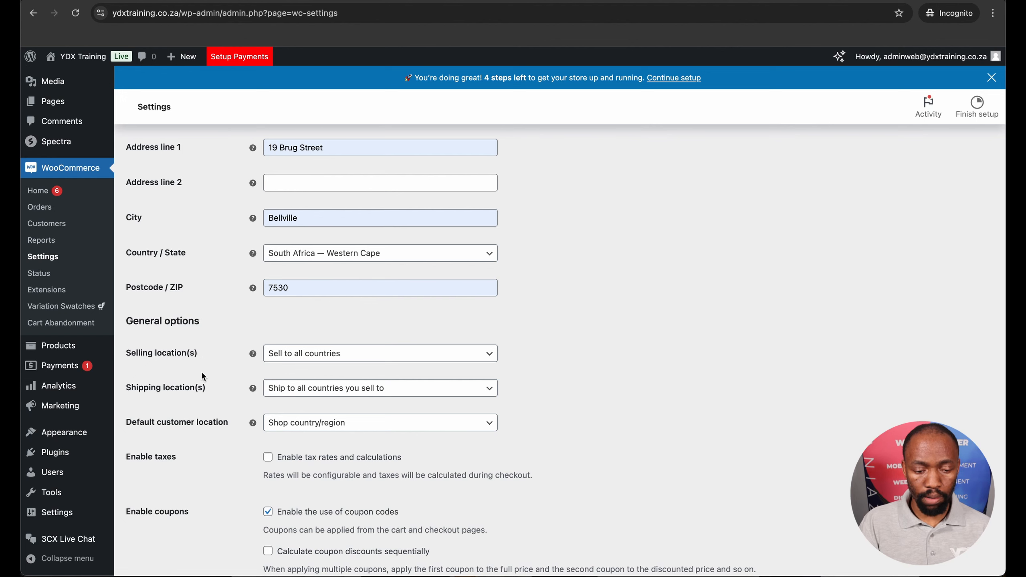
Change the store currency to South African rand (R) — ZAR in the currency options
{"action": "scroll", "coordinate": [203, 377], "scroll_direction": "down", "scroll_amount": 8}
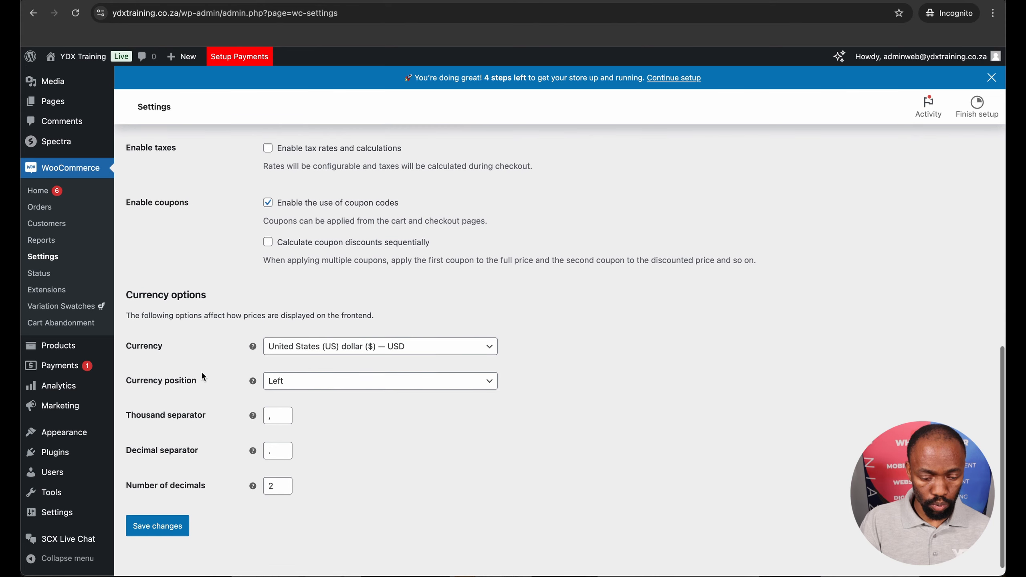
{"action": "left_click", "coordinate": [489, 332]}
{"action": "left_click", "coordinate": [433, 351]}
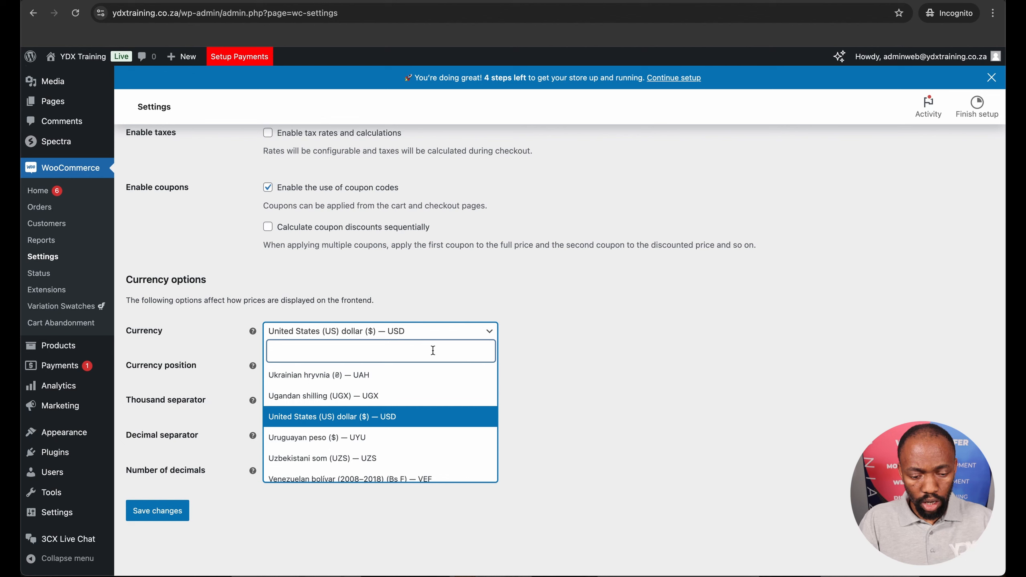
{"action": "type", "text": "south"}
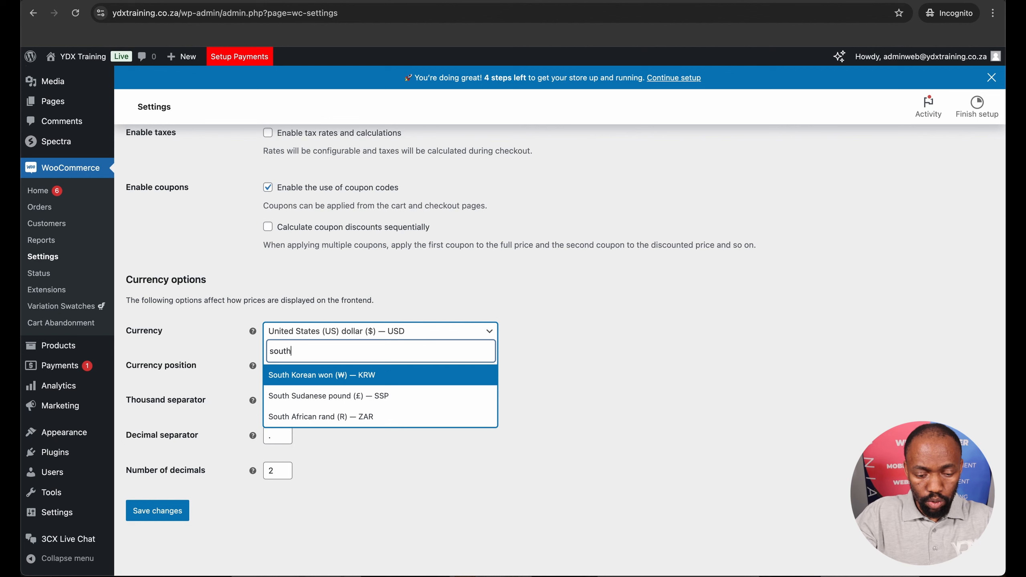
{"action": "left_click", "coordinate": [370, 417]}
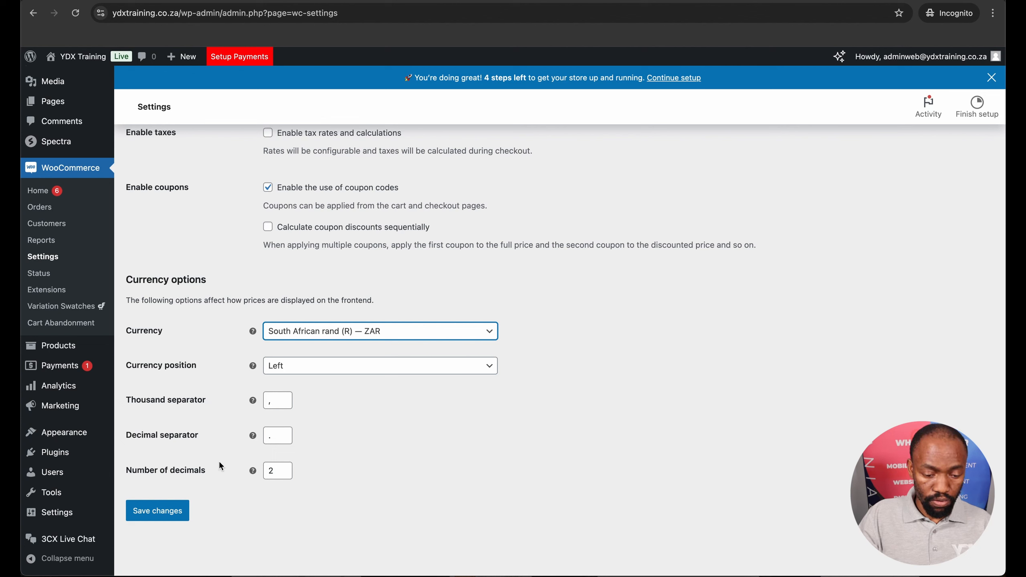
Set the number of decimals for prices to 0 and save the general store settings
{"action": "left_click", "coordinate": [284, 478]}
{"action": "left_click", "coordinate": [285, 478]}
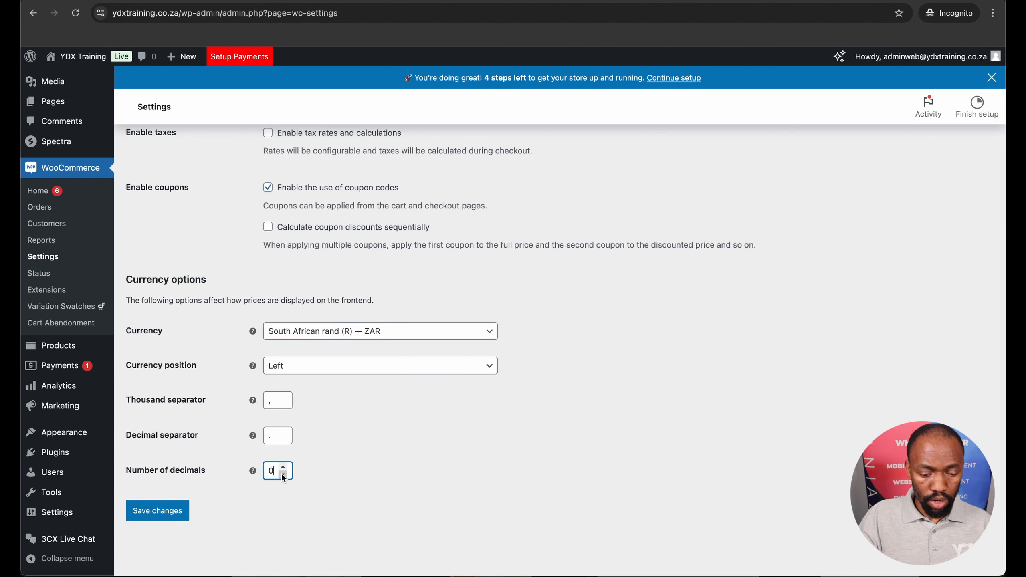
{"action": "left_click", "coordinate": [390, 366]}
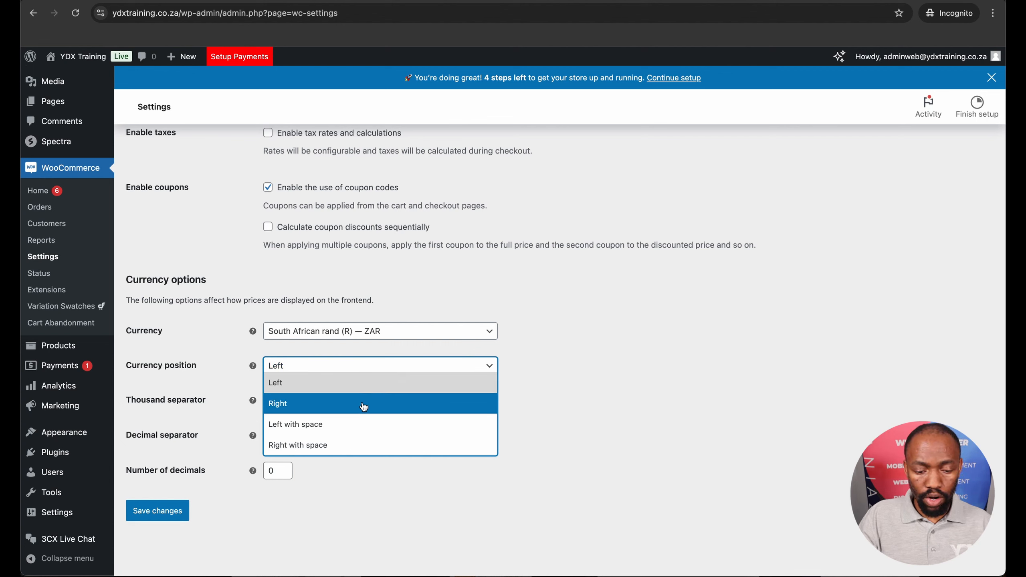
{"action": "left_click", "coordinate": [352, 483]}
{"action": "left_click", "coordinate": [153, 517]}
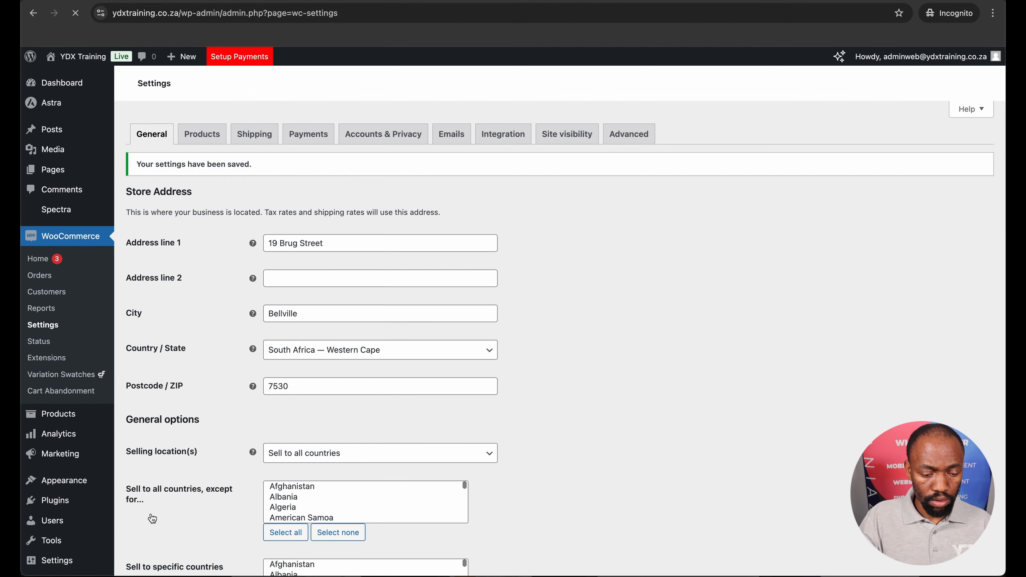
Open the live site in a new browser tab and check the product prices on the home page
{"action": "mouse_move", "coordinate": [73, 57]}
{"action": "right_click", "coordinate": [74, 79]}
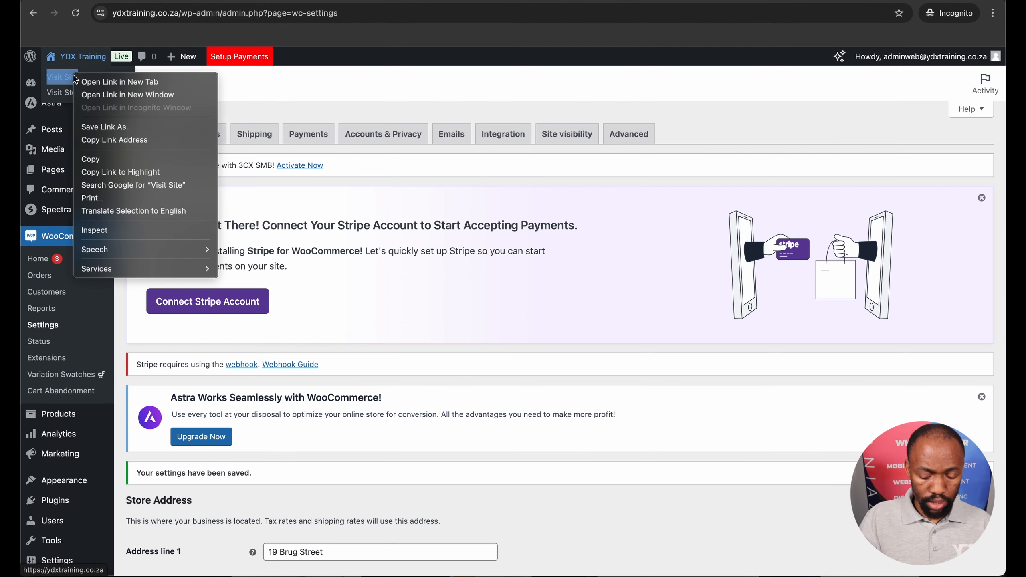
{"action": "left_click", "coordinate": [85, 79]}
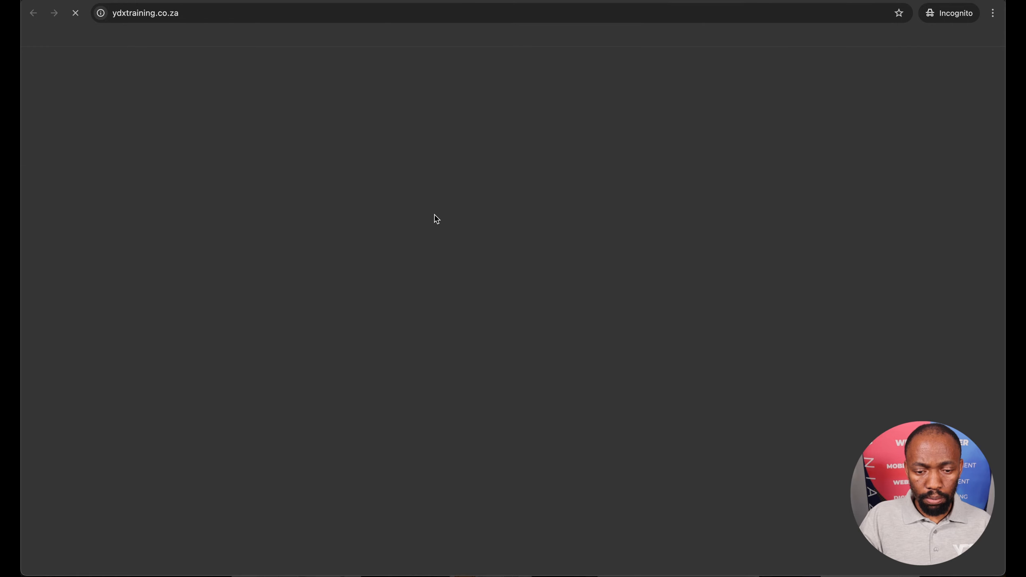
{"action": "scroll", "coordinate": [435, 214], "scroll_direction": "down", "scroll_amount": 15}
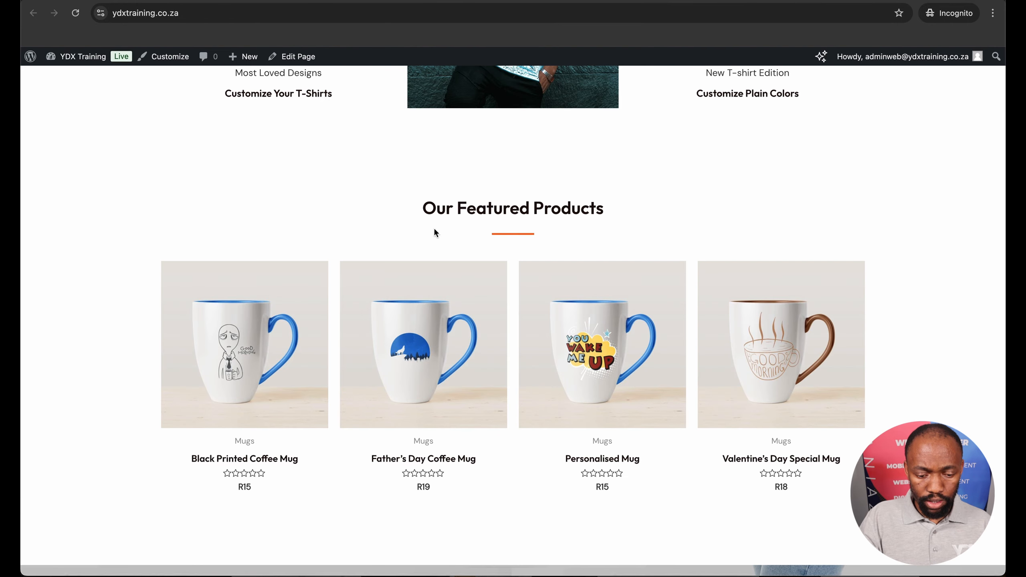
{"action": "scroll", "coordinate": [529, 498], "scroll_direction": "down", "scroll_amount": 20}
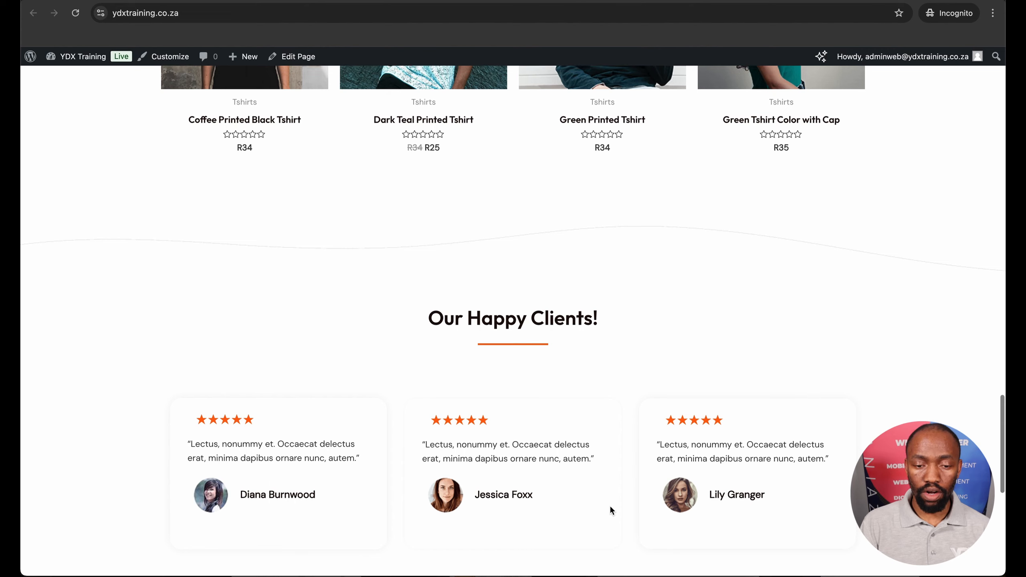
{"action": "scroll", "coordinate": [610, 505], "scroll_direction": "up", "scroll_amount": 15}
{"action": "scroll", "coordinate": [611, 509], "scroll_direction": "up", "scroll_amount": 15}
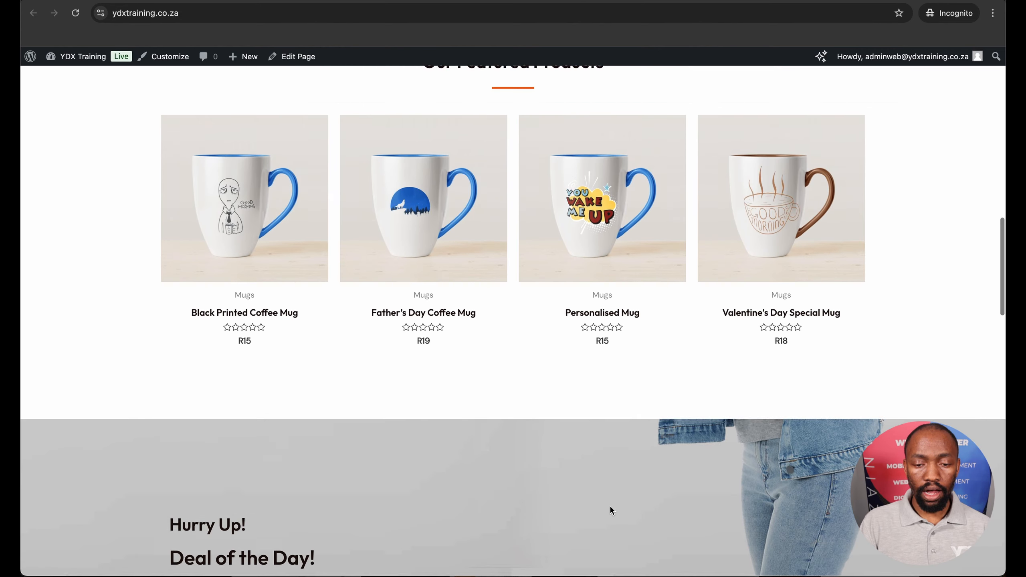